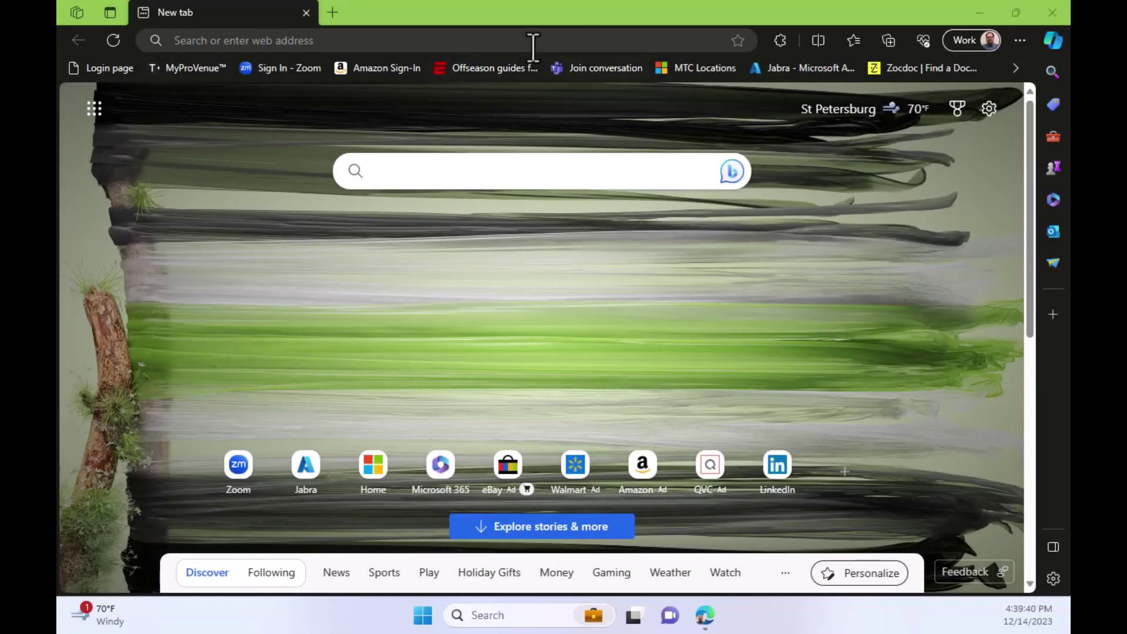
# - Load portal.rooms.microsoft.com in Microsoft Edge
pyautogui.click(533, 41)
pyautogui.write('portal.r')
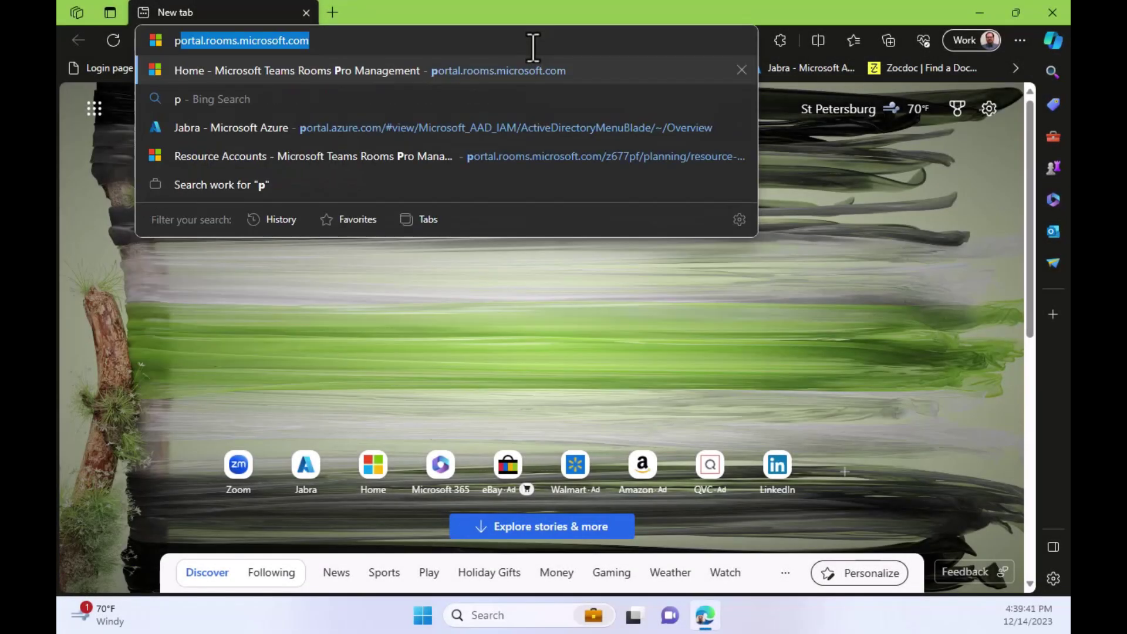
pyautogui.write('ooms')
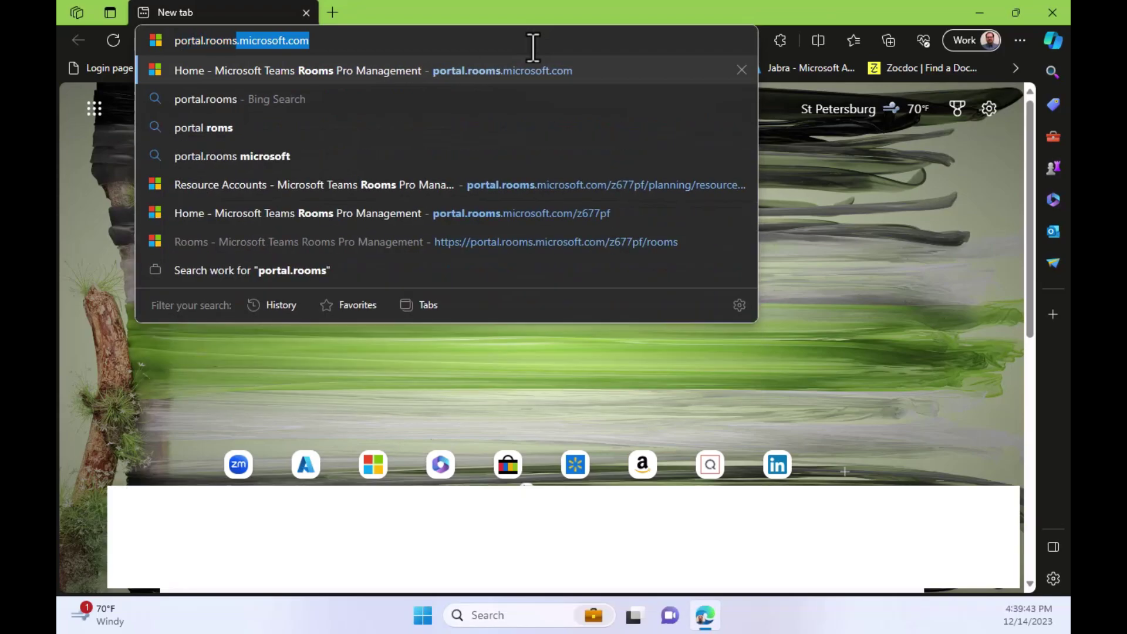
pyautogui.press('Return')
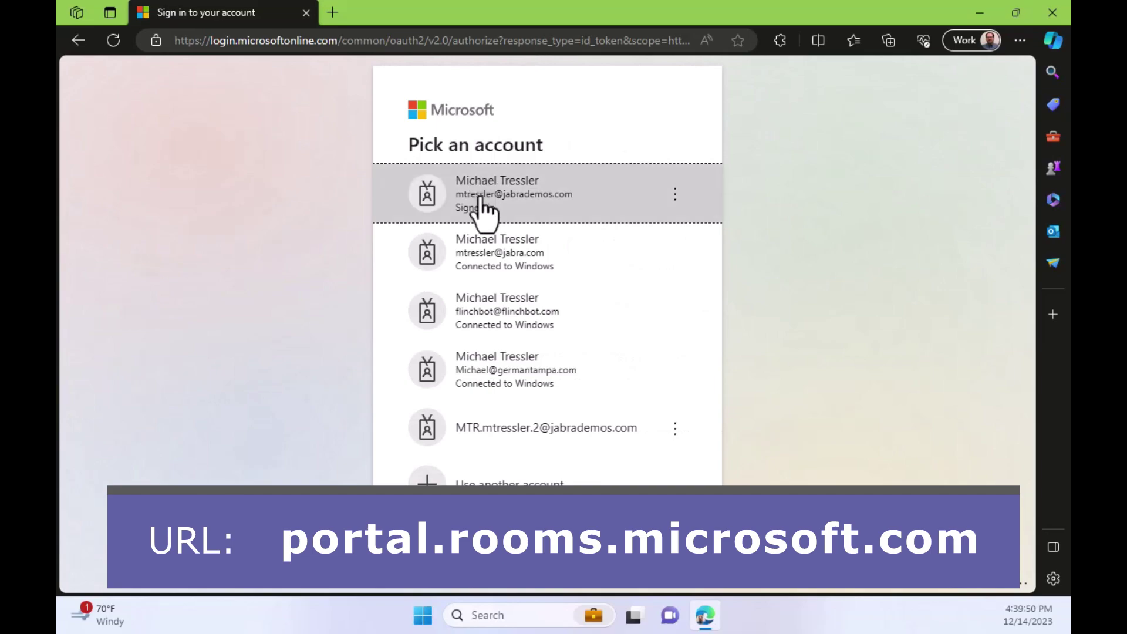
# - Sign in with the first listed work account and open Planning > Resource Accounts
pyautogui.click(493, 197)
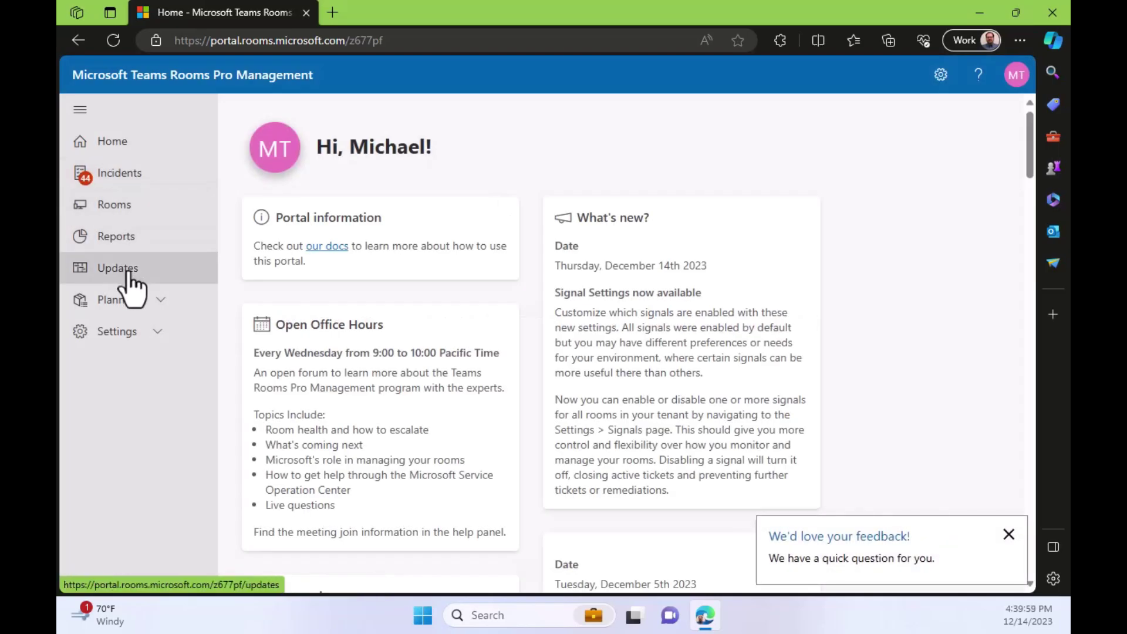
pyautogui.click(119, 300)
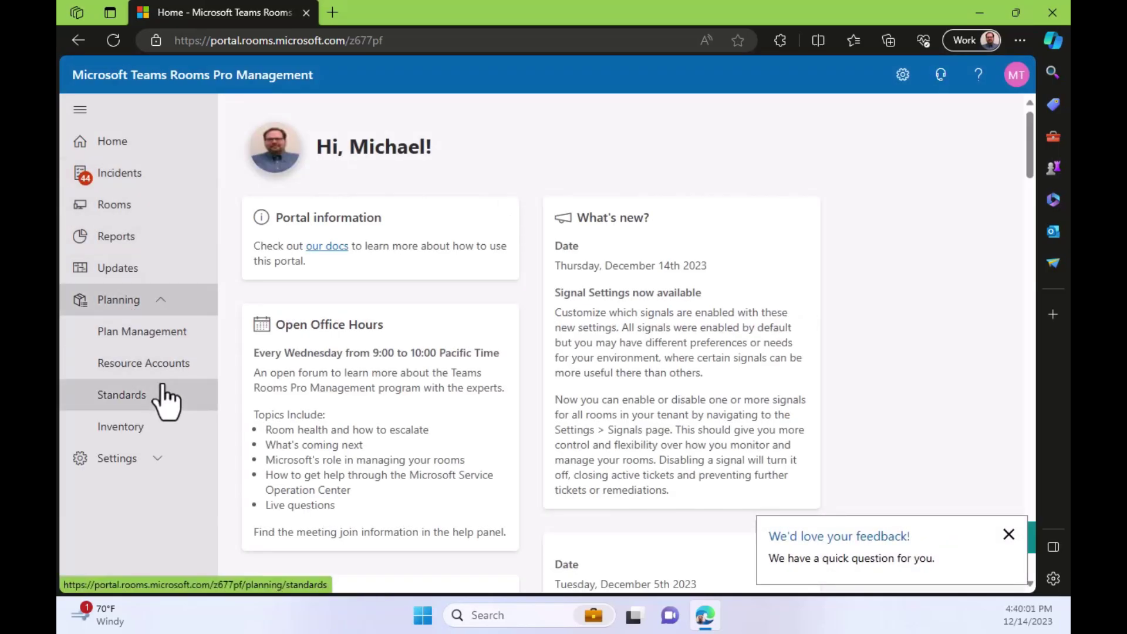
pyautogui.click(143, 362)
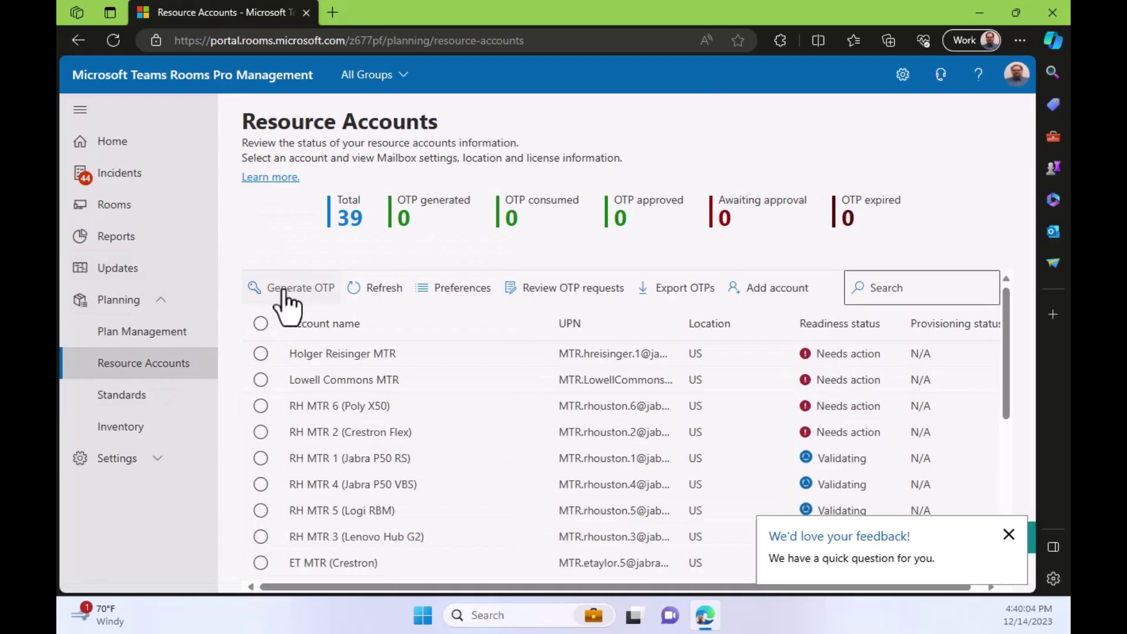
# - Start OTP generation and select Conference Room - MT1 from the UPN-sorted account list
pyautogui.click(299, 288)
pyautogui.scroll(-8, 605, 269)
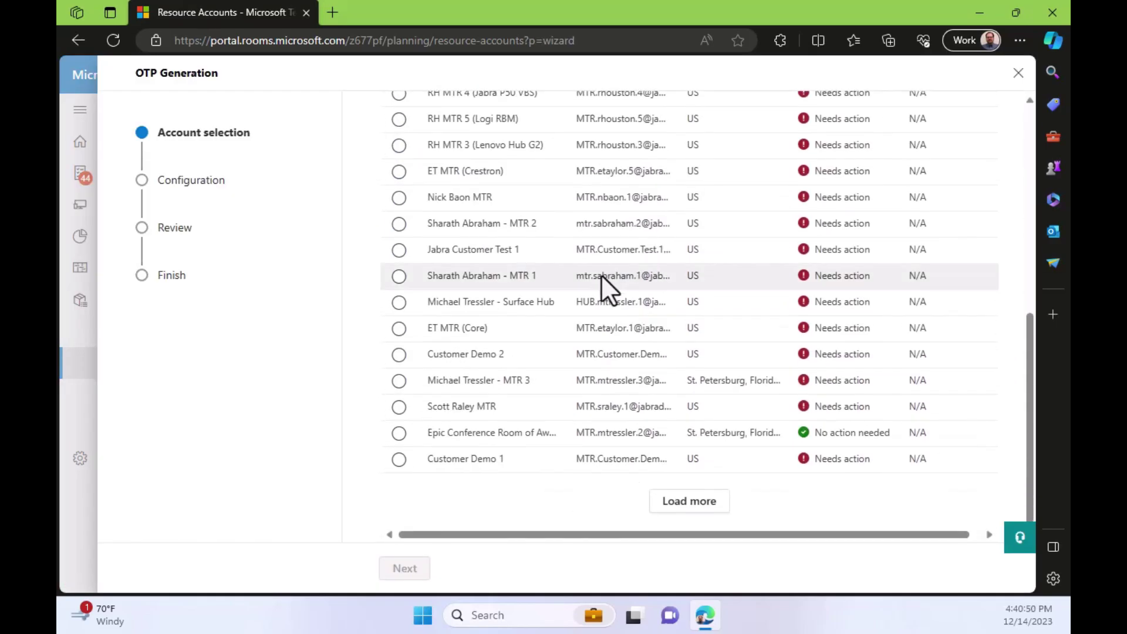
pyautogui.click(702, 500)
pyautogui.scroll(-5, 719, 428)
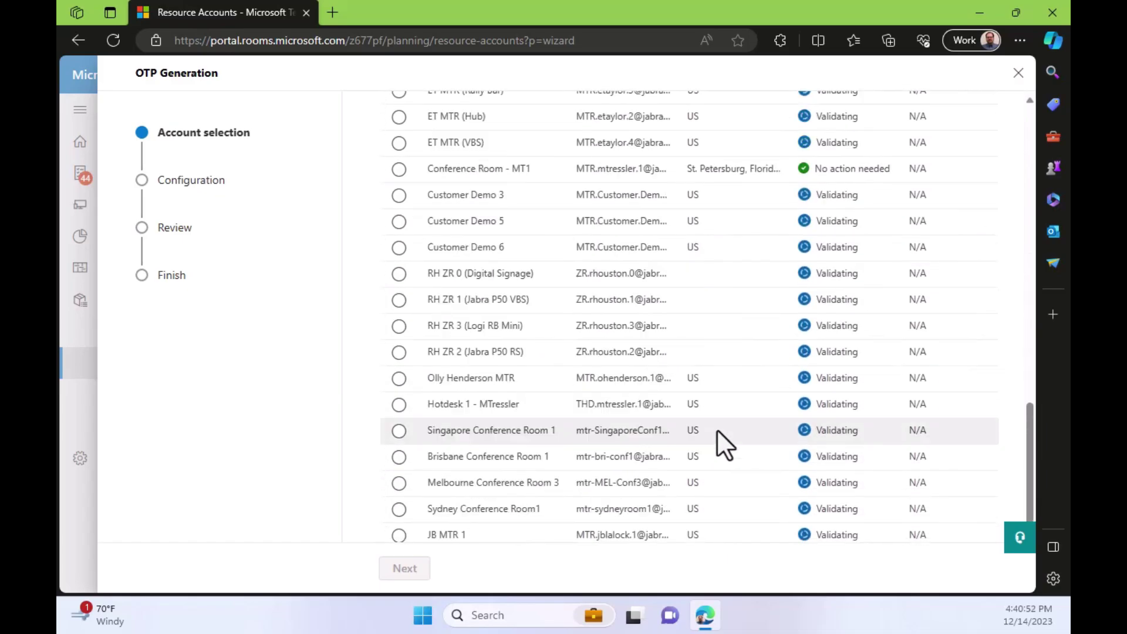
pyautogui.scroll(5, 716, 429)
pyautogui.scroll(8, 716, 430)
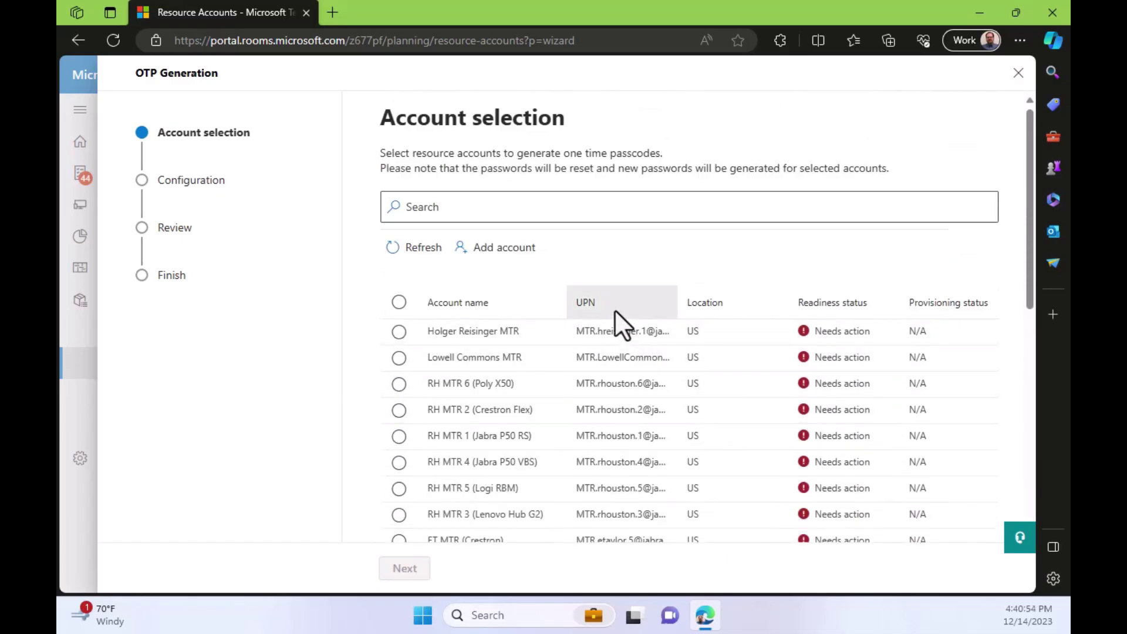
pyautogui.click(591, 302)
pyautogui.scroll(-8, 622, 365)
pyautogui.scroll(-3, 624, 368)
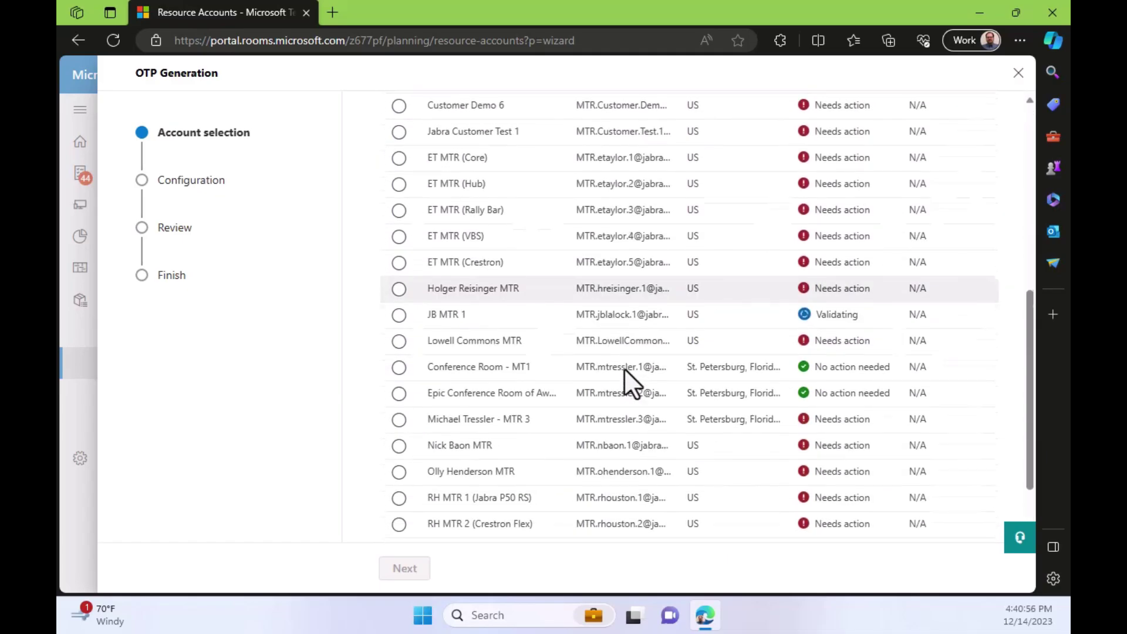
pyautogui.scroll(-3, 624, 368)
pyautogui.click(615, 299)
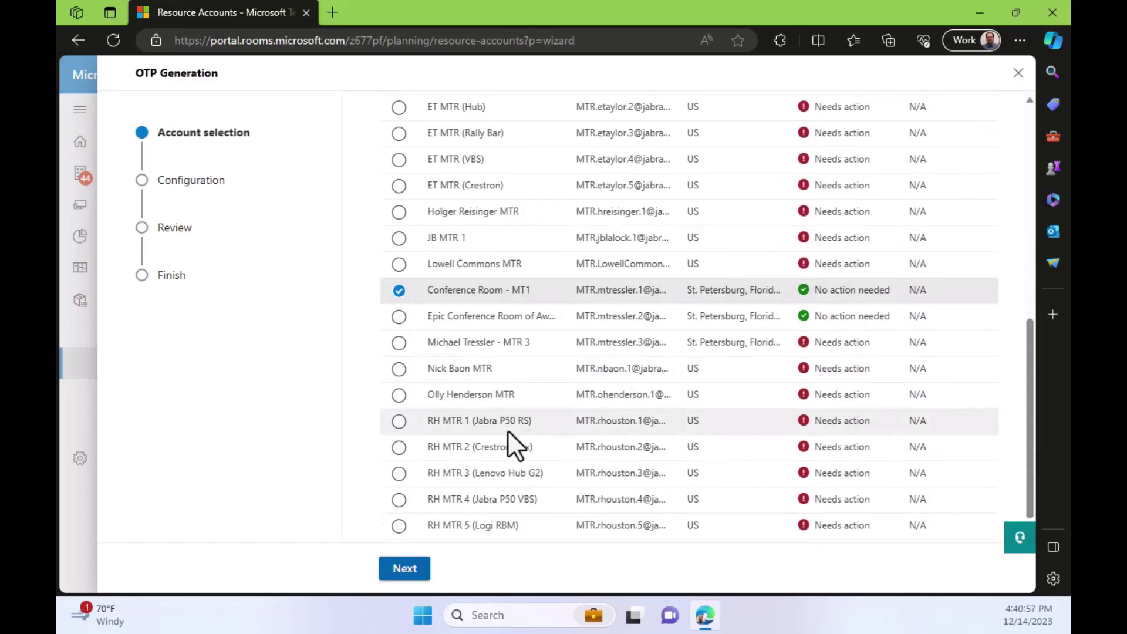
# - Choose 'Automatically generate passwords for all selected accounts' in the configuration step
pyautogui.click(404, 568)
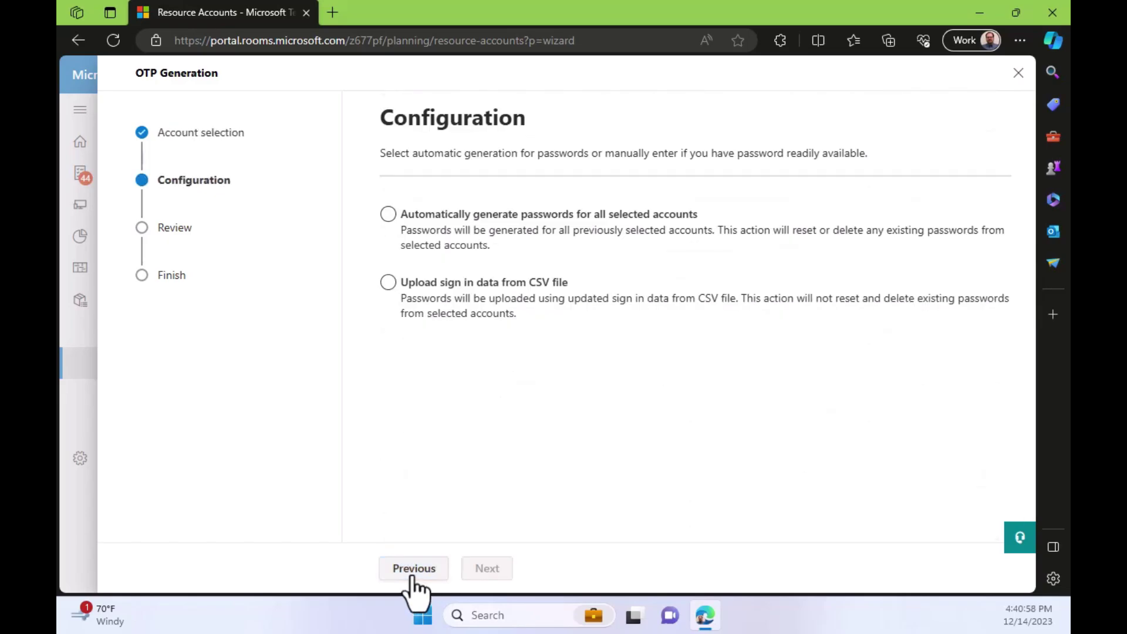
pyautogui.click(388, 213)
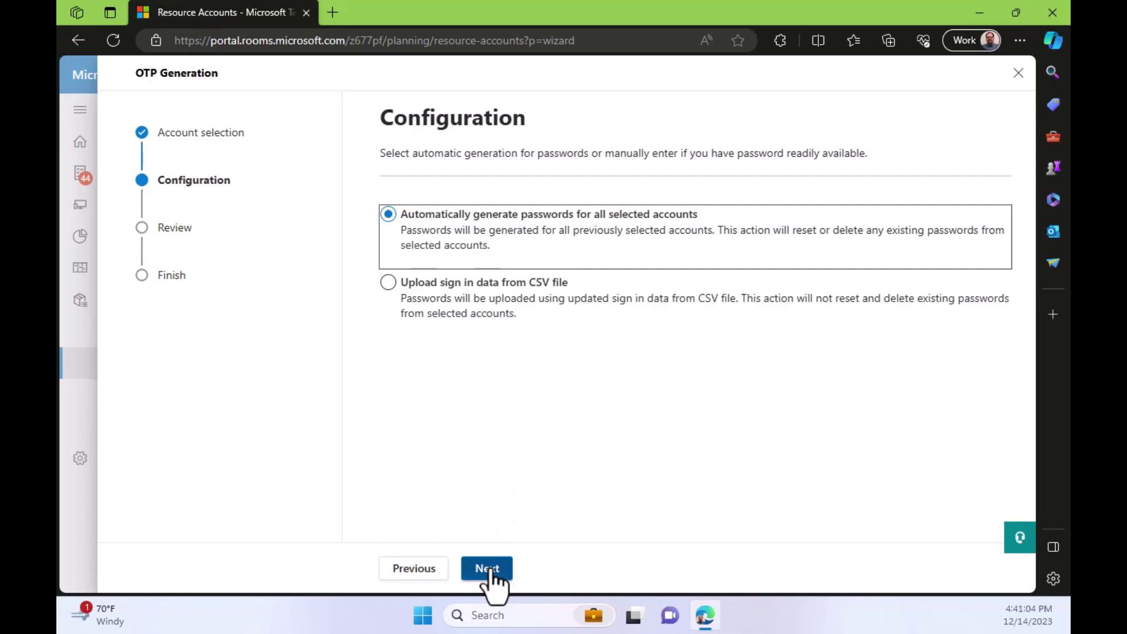
pyautogui.click(487, 568)
# - Generate Conference Room - MT1's OTP and open the downloaded CSV with passwords
pyautogui.click(486, 568)
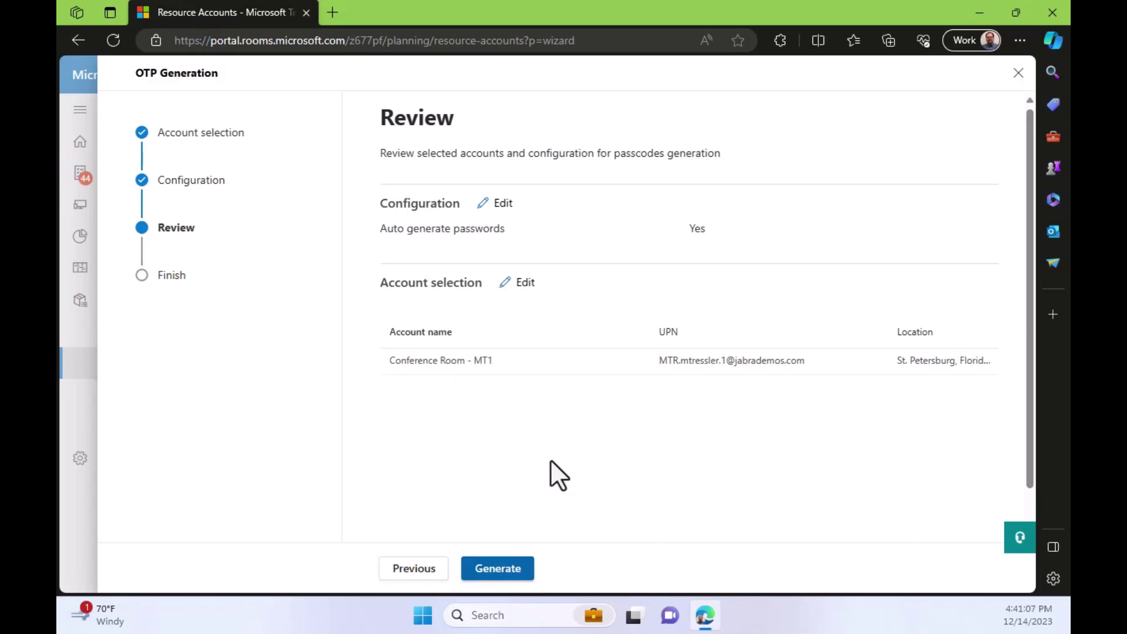
pyautogui.click(498, 568)
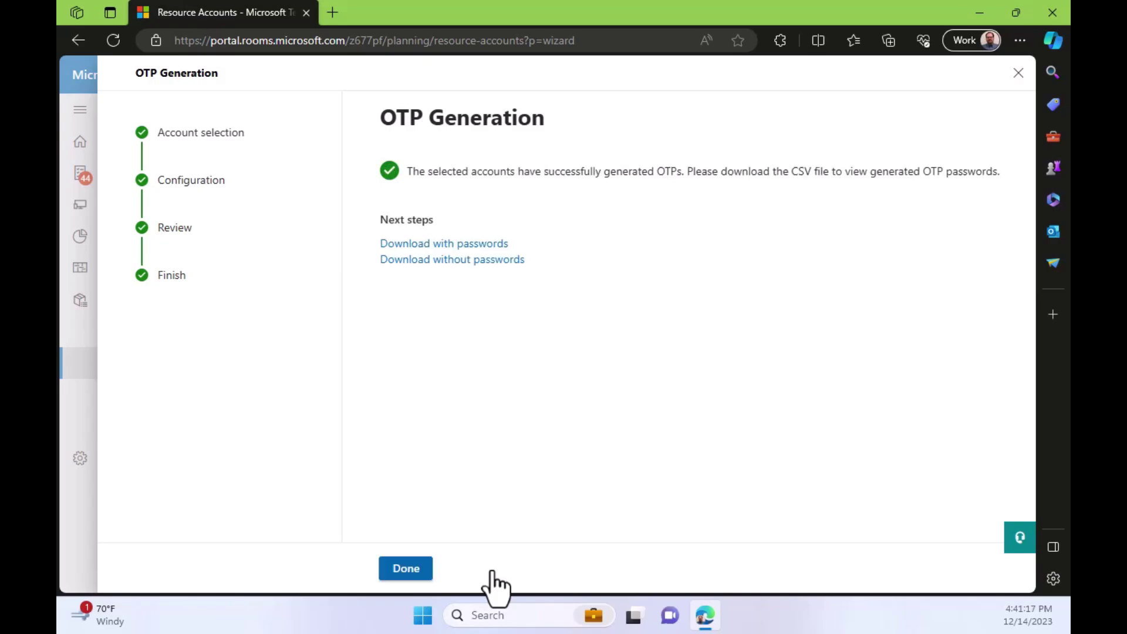
pyautogui.click(472, 246)
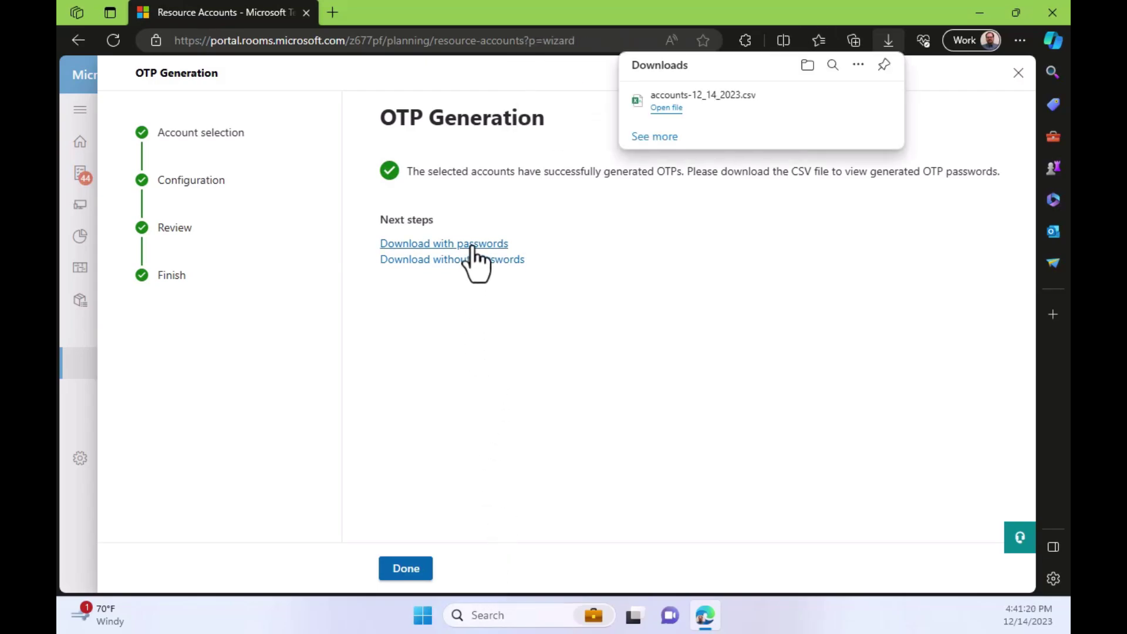
pyautogui.click(667, 107)
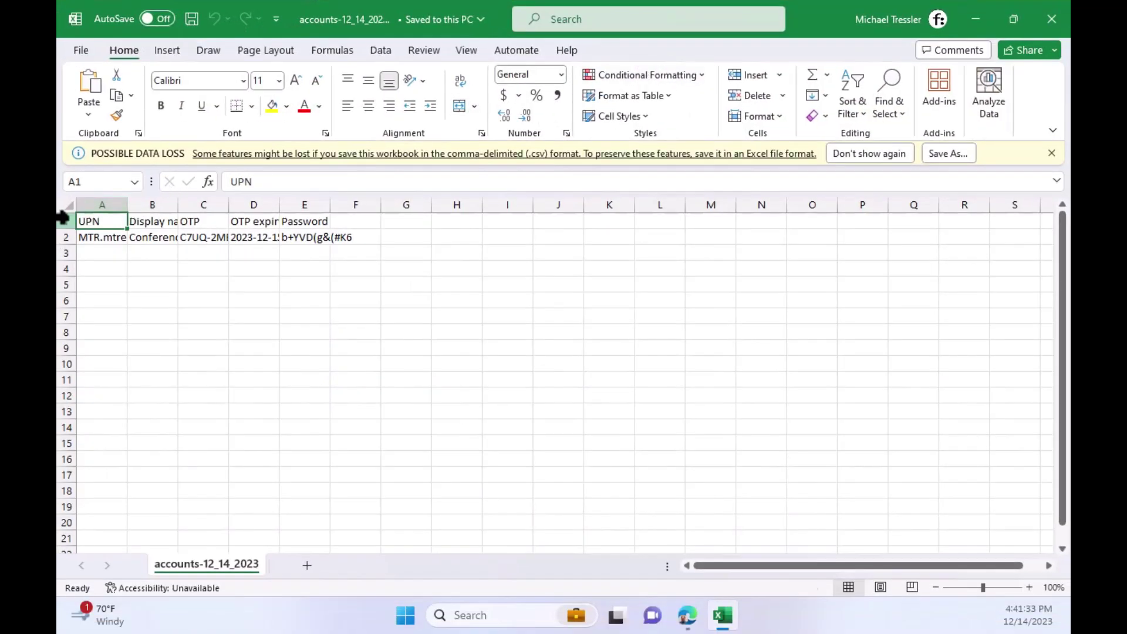
# - AutoFit columns A–D and widen column E so UPN, name, OTP, expiry and password show
pyautogui.click(66, 220)
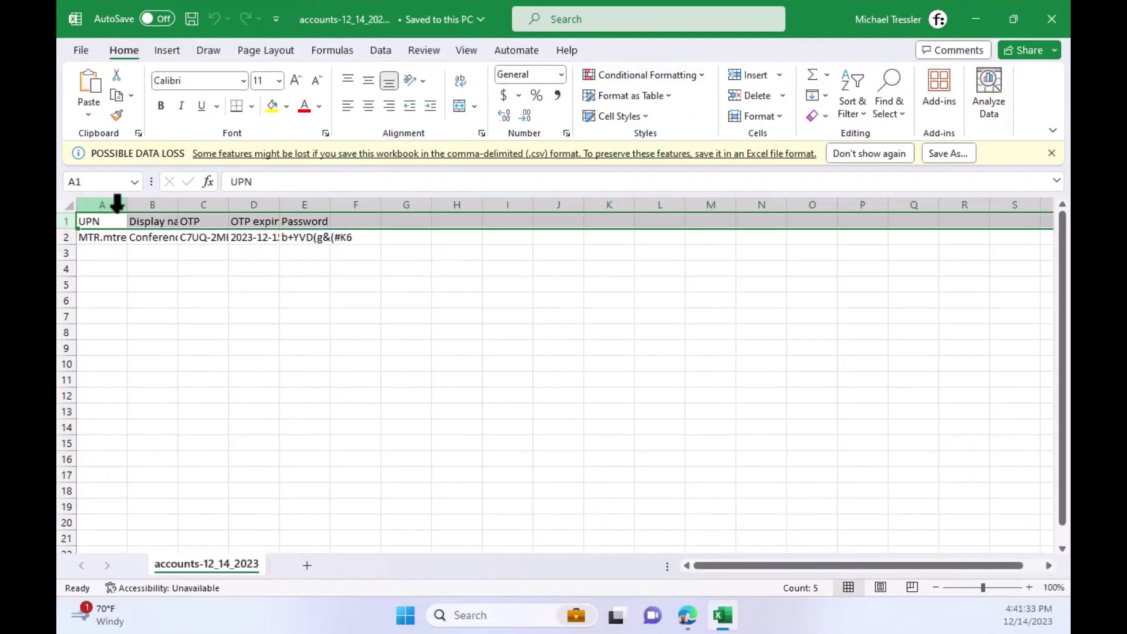
pyautogui.doubleClick(127, 204)
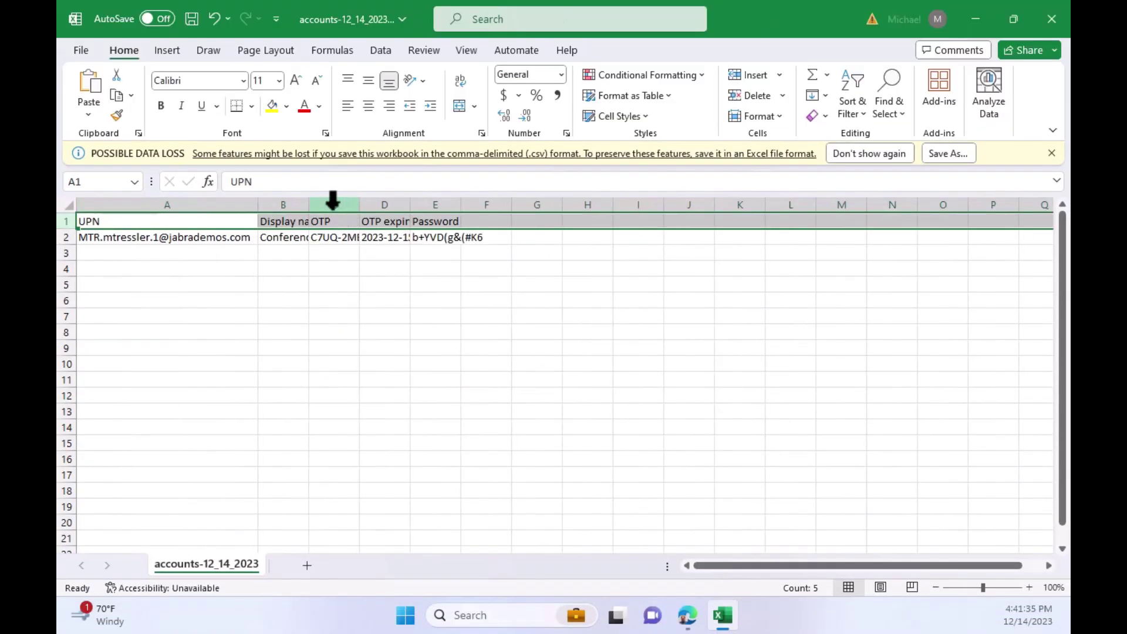
pyautogui.doubleClick(308, 204)
pyautogui.doubleClick(435, 204)
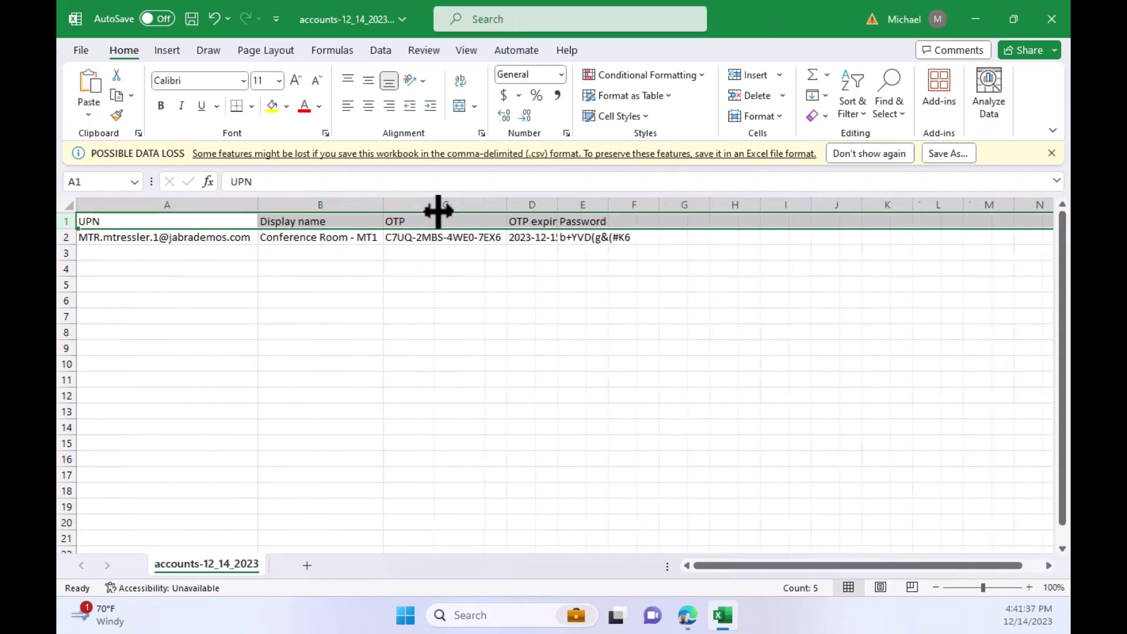
pyautogui.doubleClick(562, 204)
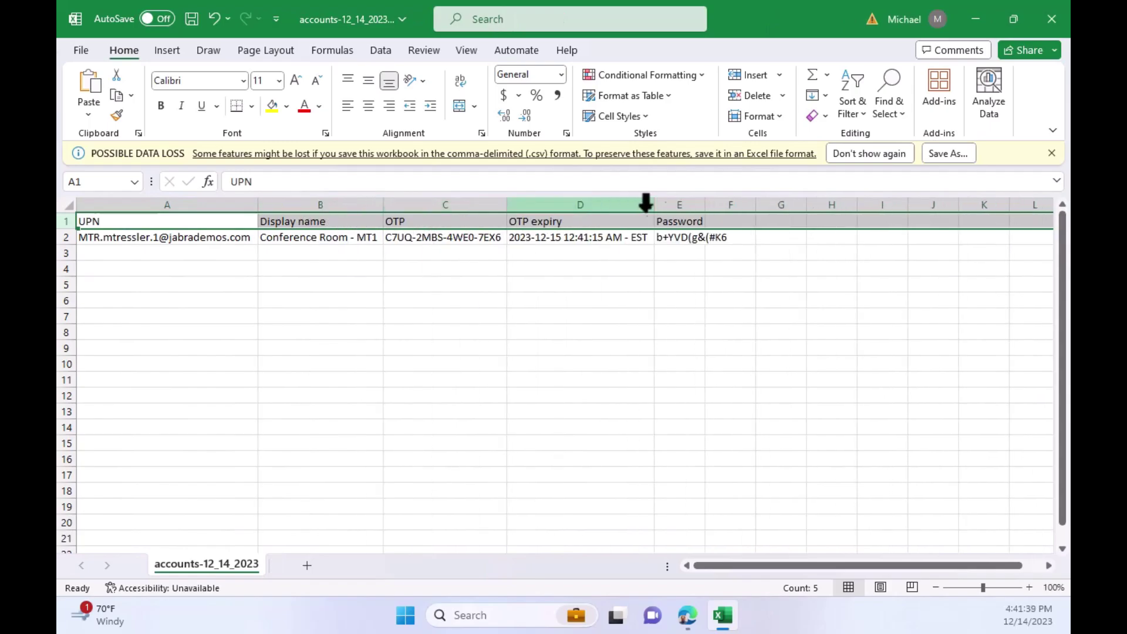
pyautogui.click(731, 221)
pyautogui.moveTo(706, 206); pyautogui.dragTo(732, 207)
pyautogui.click(418, 269)
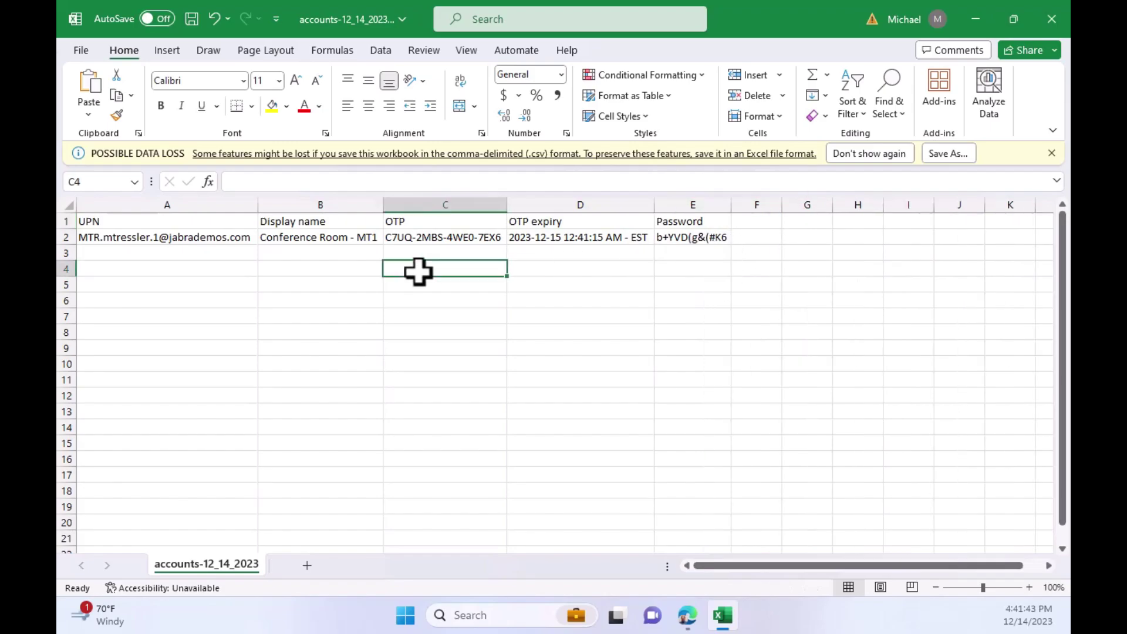
pyautogui.click(442, 237)
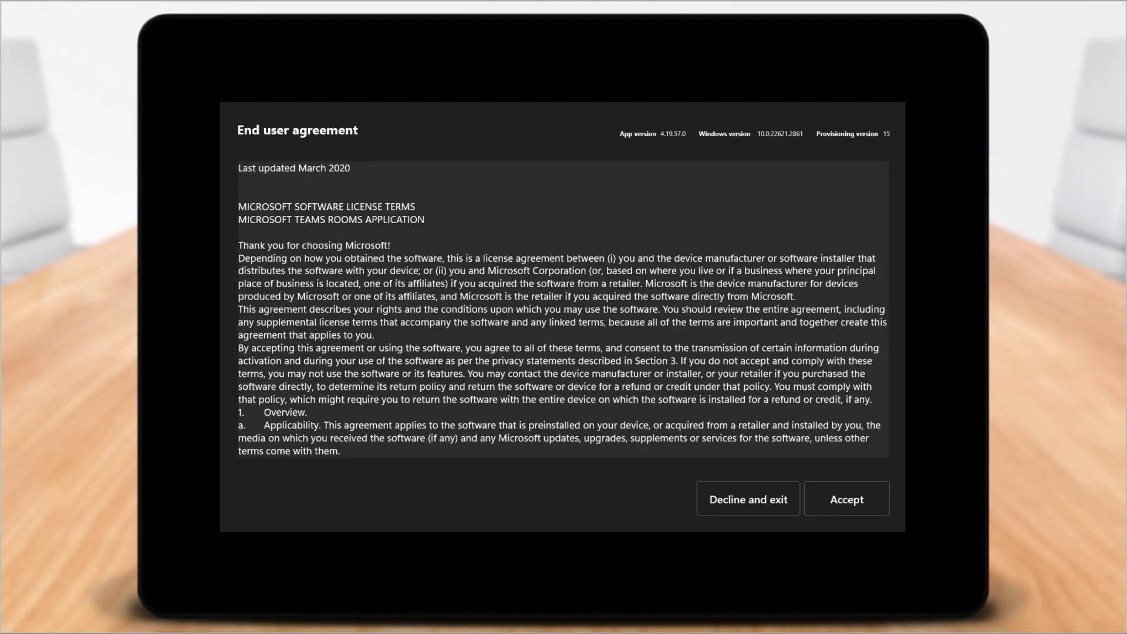
pyautogui.scroll(-4, 563, 308)
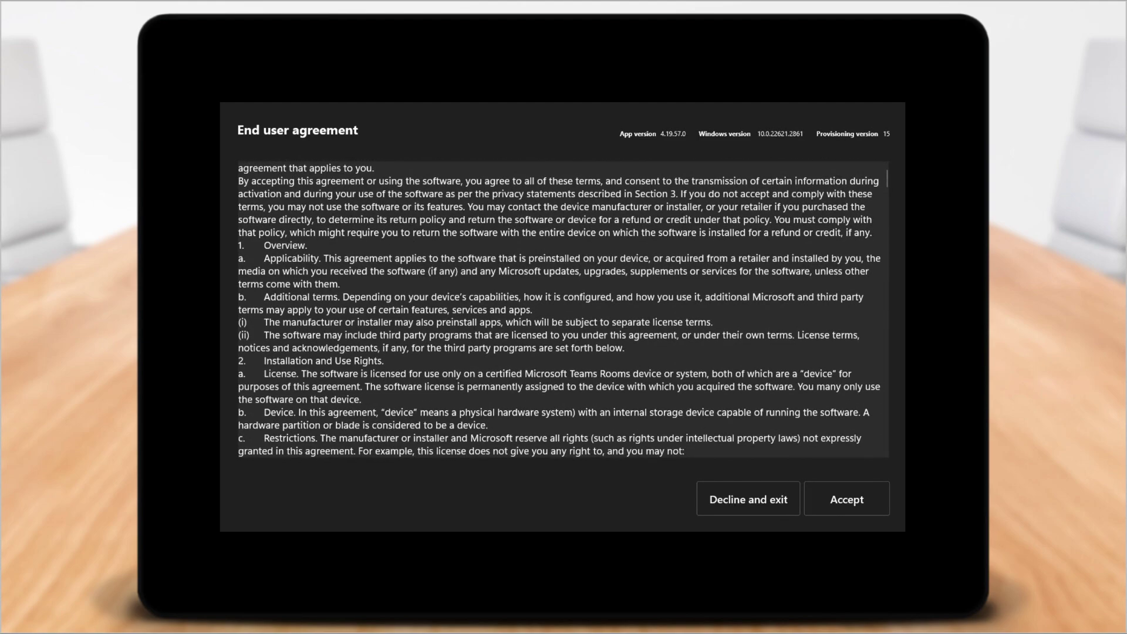
# - Accept the license agreement, enter the four-part verification code, and submit it for approval
pyautogui.click(846, 500)
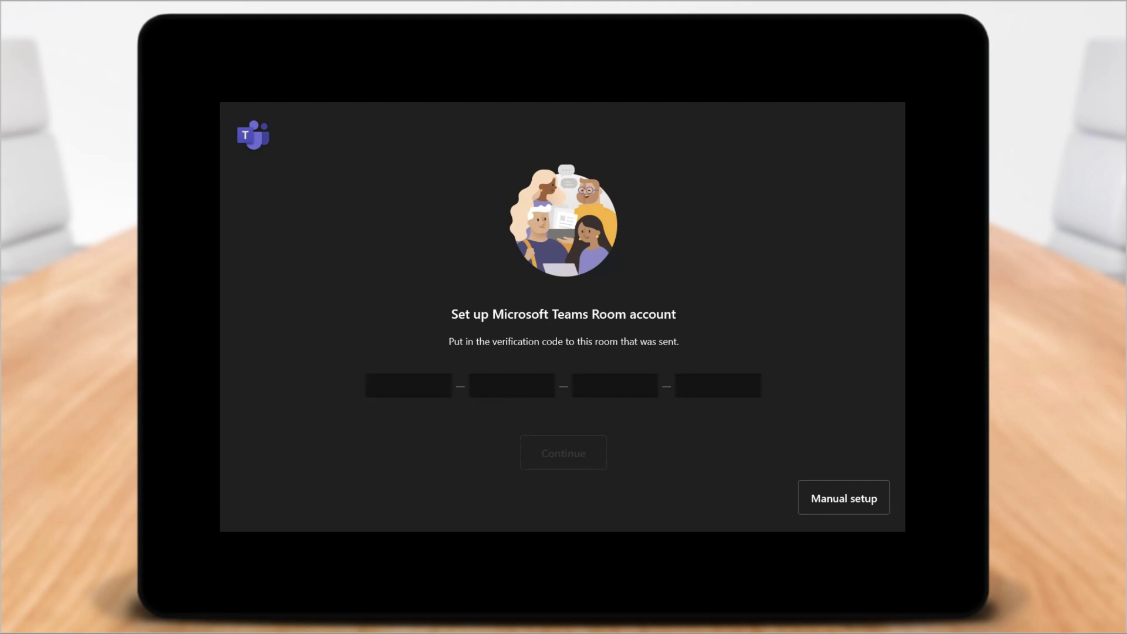
pyautogui.click(408, 384)
pyautogui.write('R')
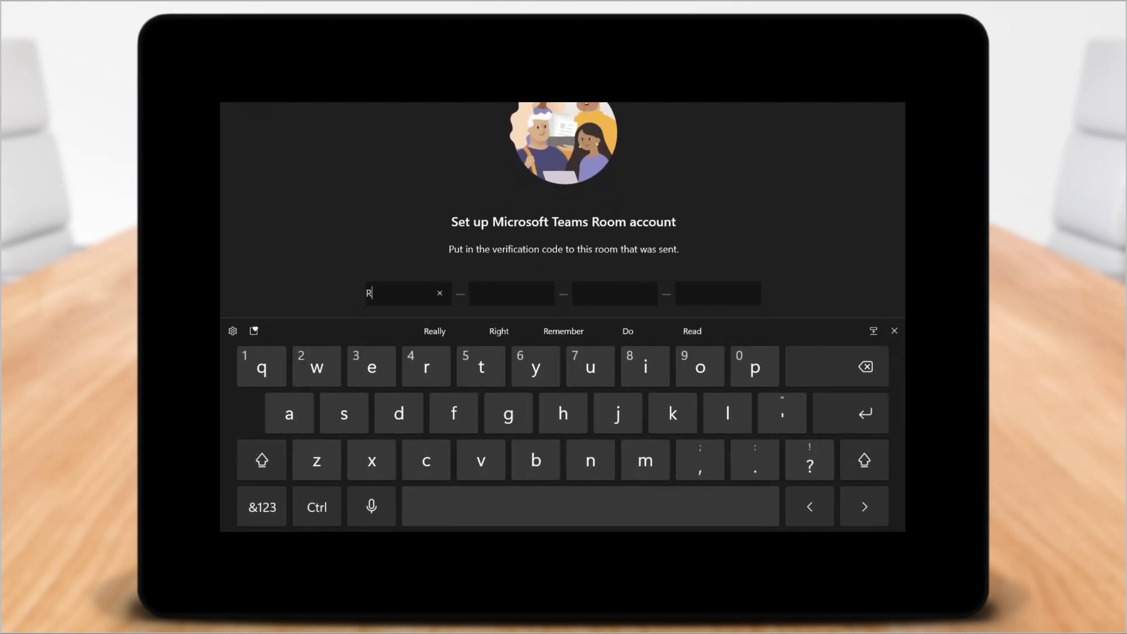
pyautogui.click(261, 460)
pyautogui.click(427, 459)
pyautogui.click(590, 367)
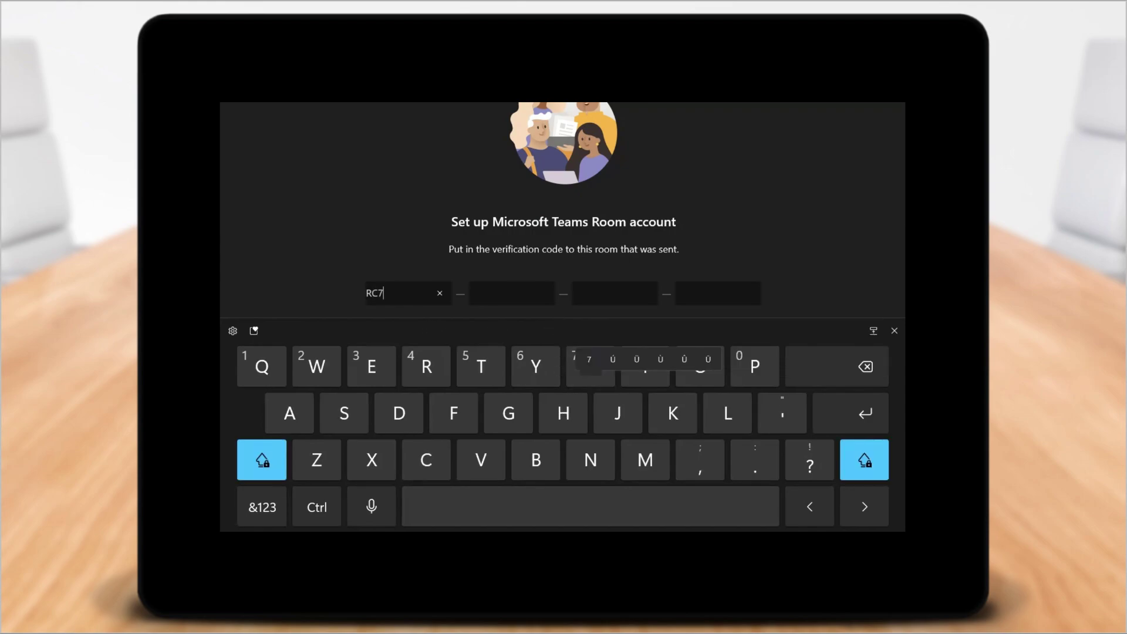
pyautogui.click(585, 350)
pyautogui.click(262, 367)
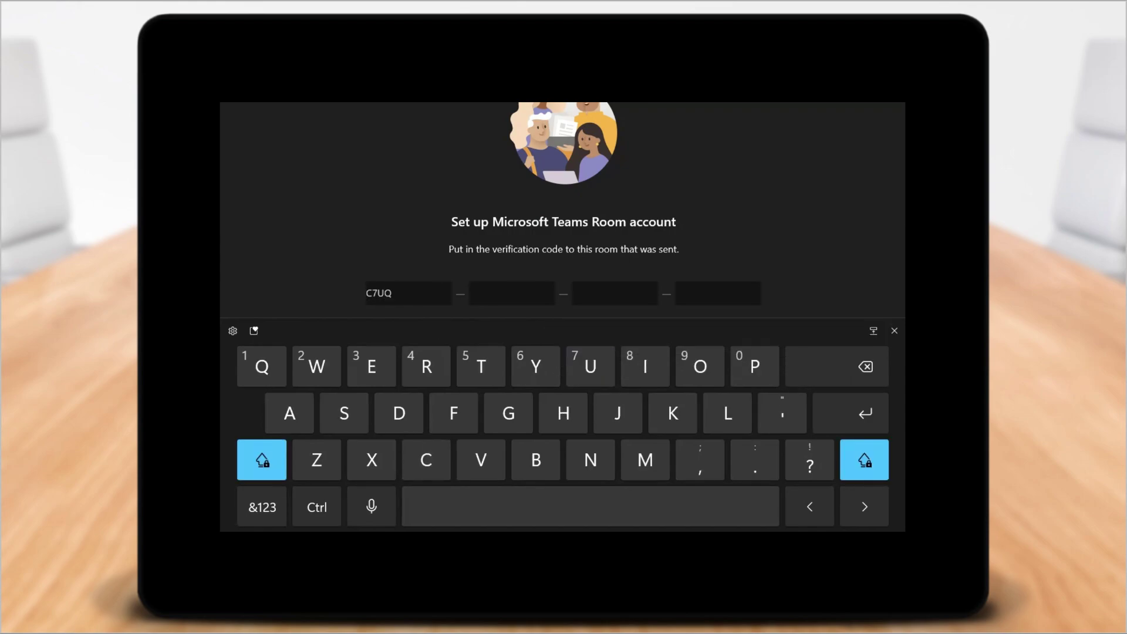
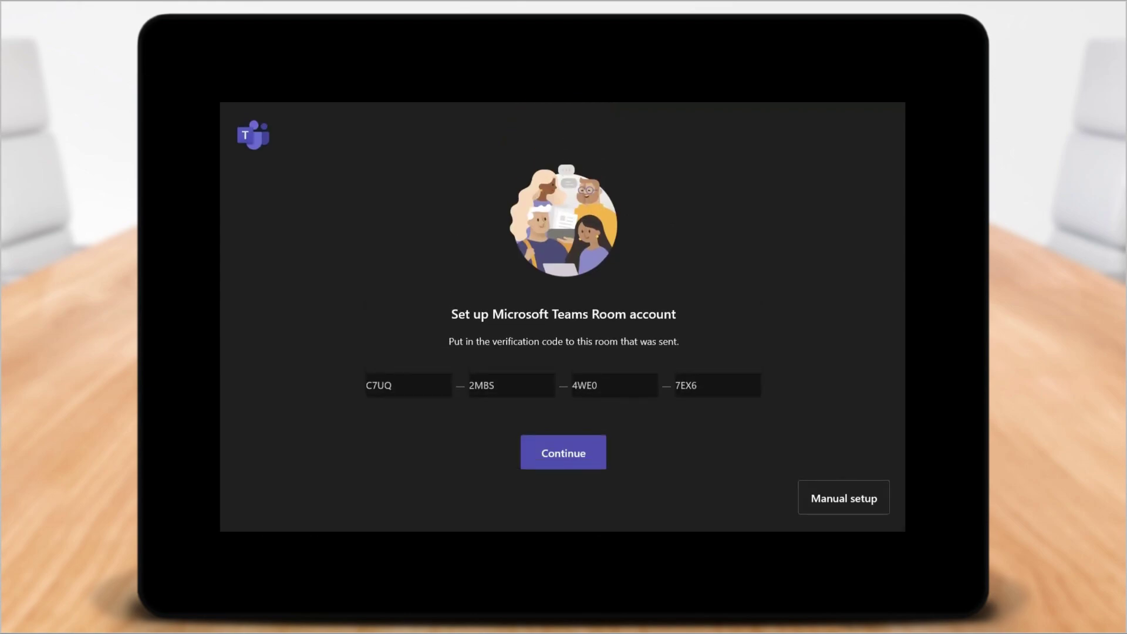
pyautogui.click(563, 452)
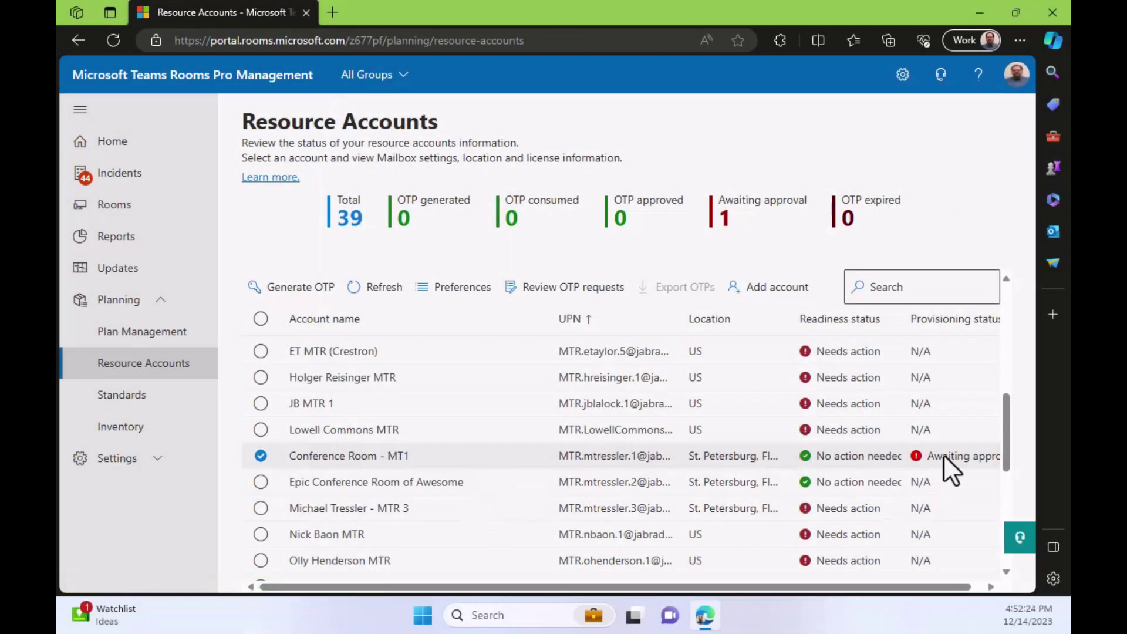
pyautogui.moveTo(840, 587); pyautogui.dragTo(973, 583)
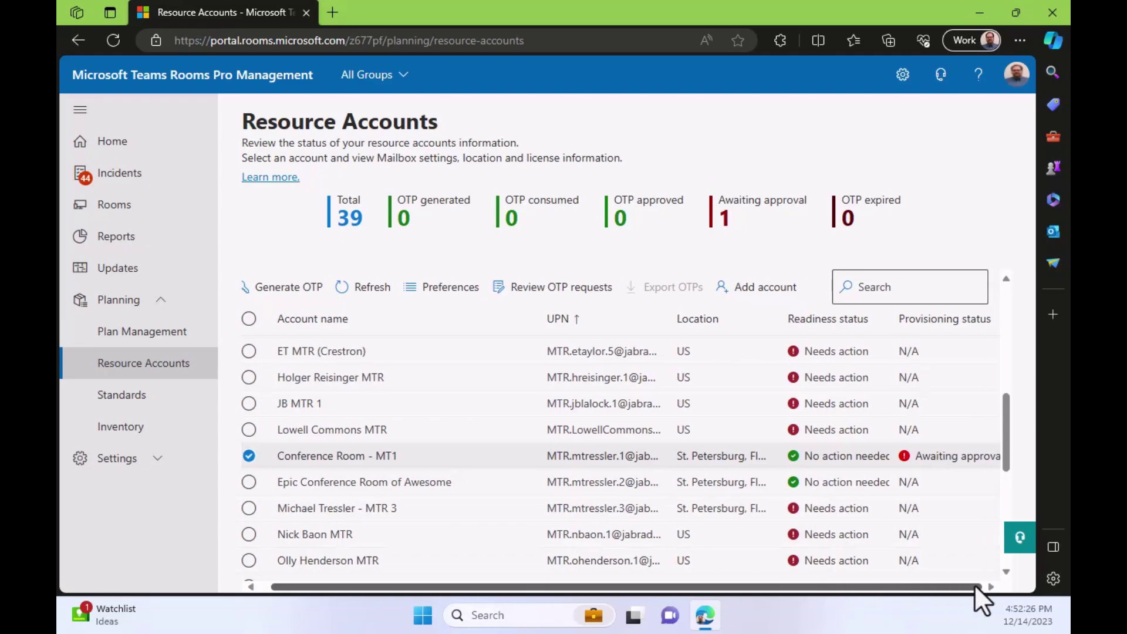
# - Approve Conference Room - MT1's pending request from its OTP tab
pyautogui.click(939, 454)
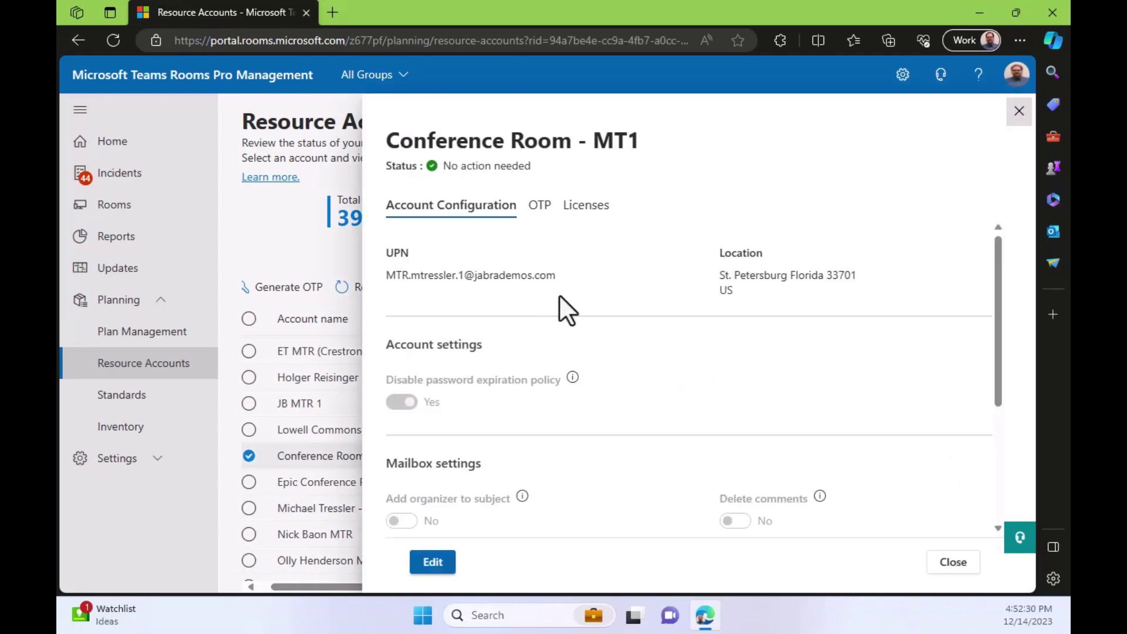
pyautogui.scroll(-3, 560, 294)
pyautogui.scroll(-2, 564, 303)
pyautogui.scroll(5, 567, 312)
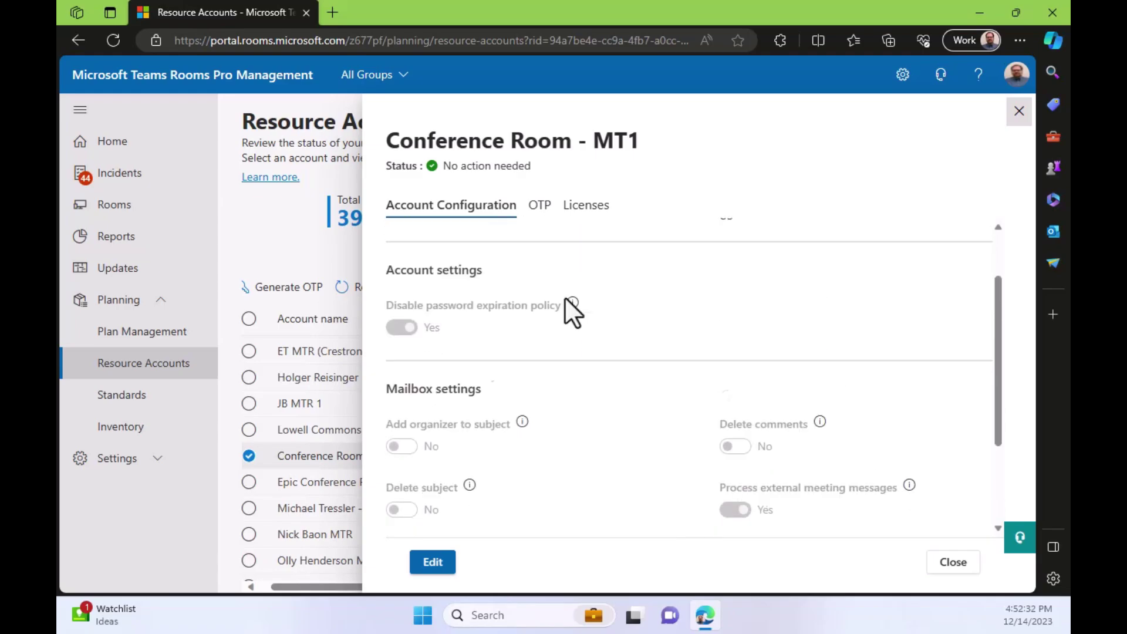
pyautogui.click(538, 204)
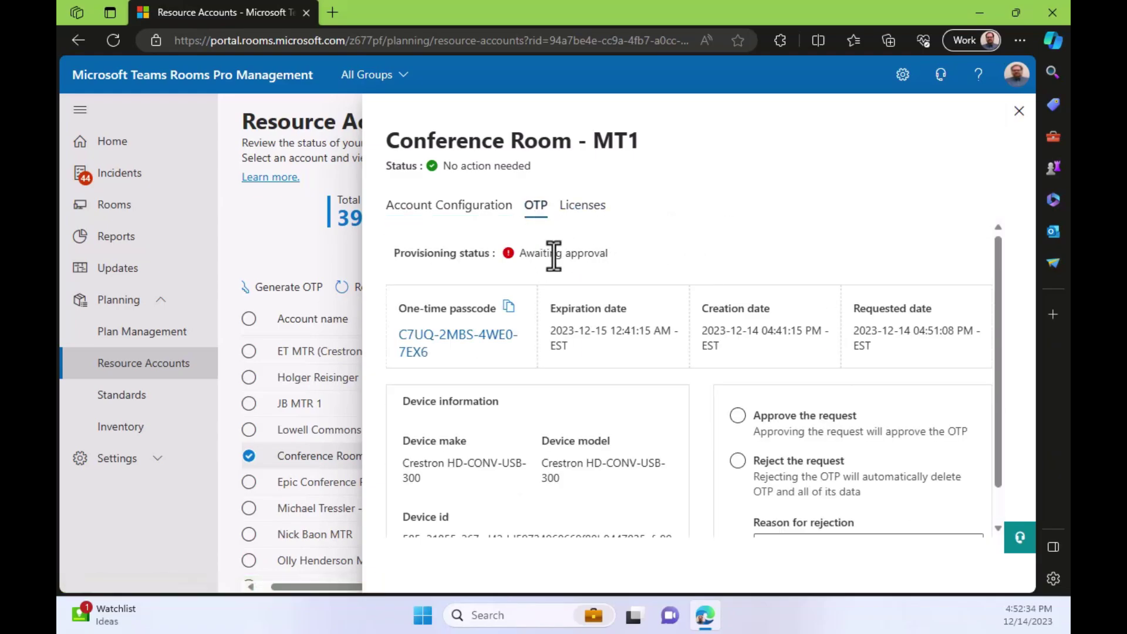
pyautogui.scroll(-1, 659, 258)
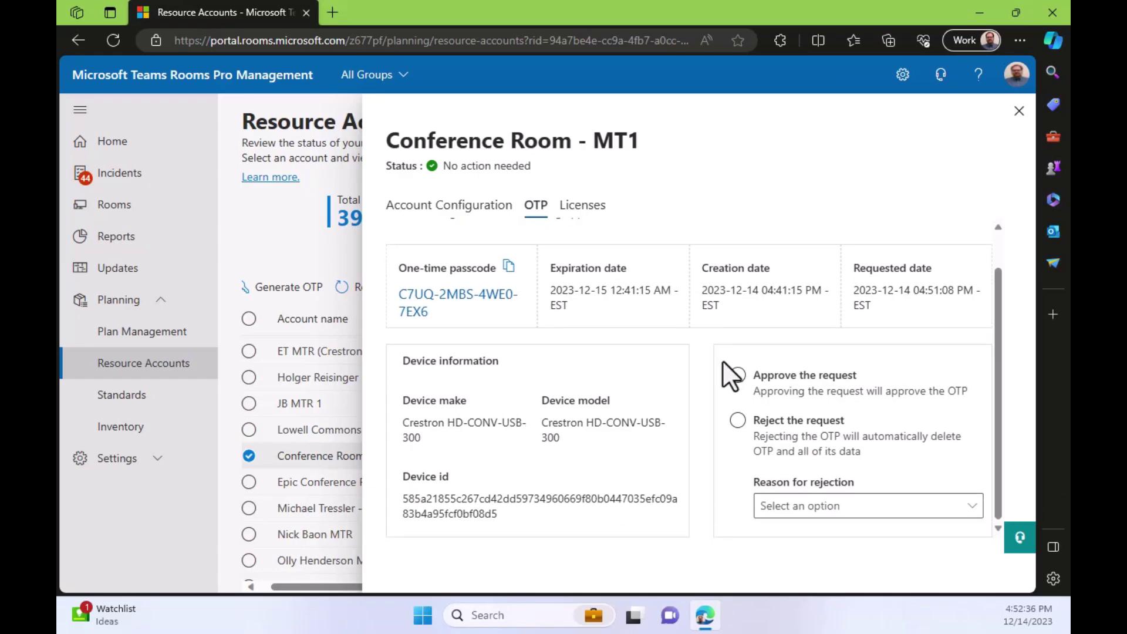
pyautogui.click(737, 375)
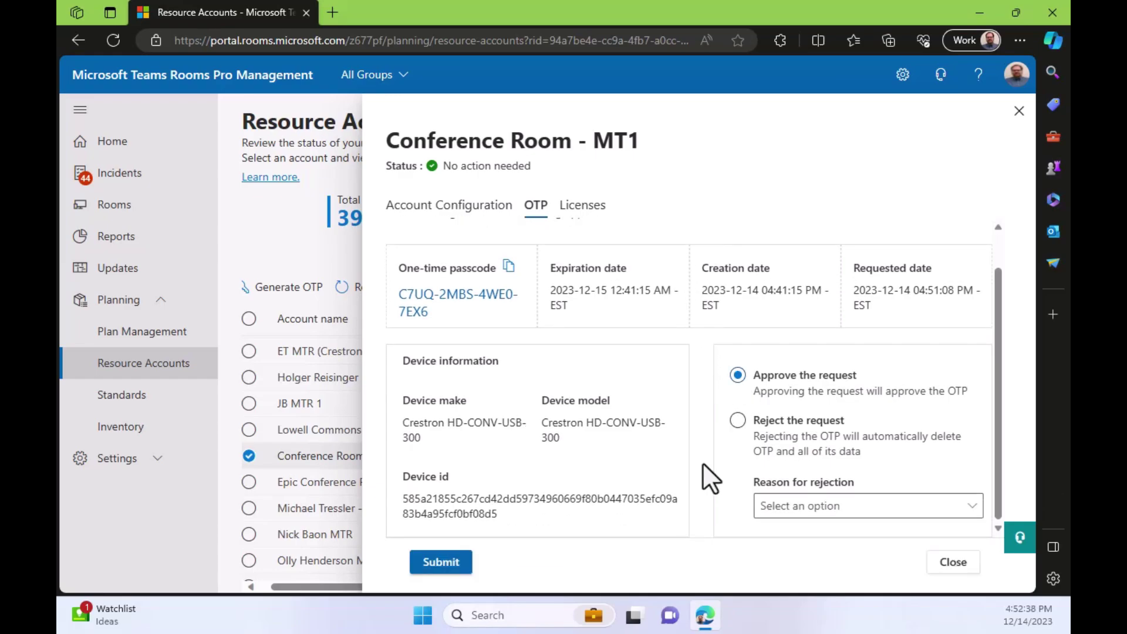
pyautogui.click(440, 562)
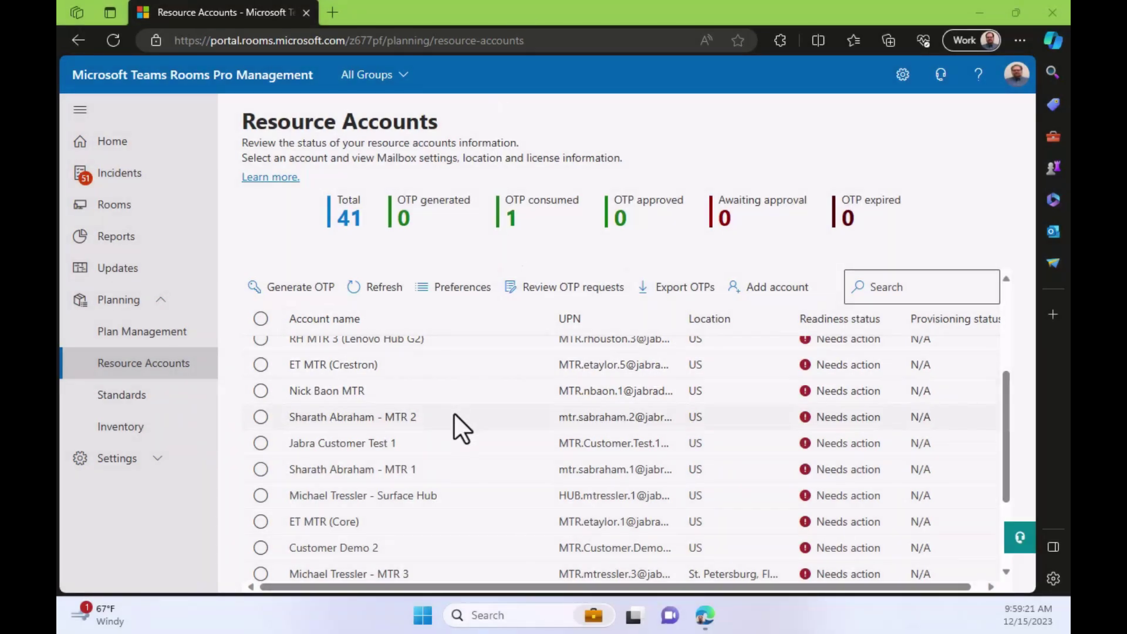
# - Pick out the MTR 2 room account in the list and open its details
pyautogui.click(260, 417)
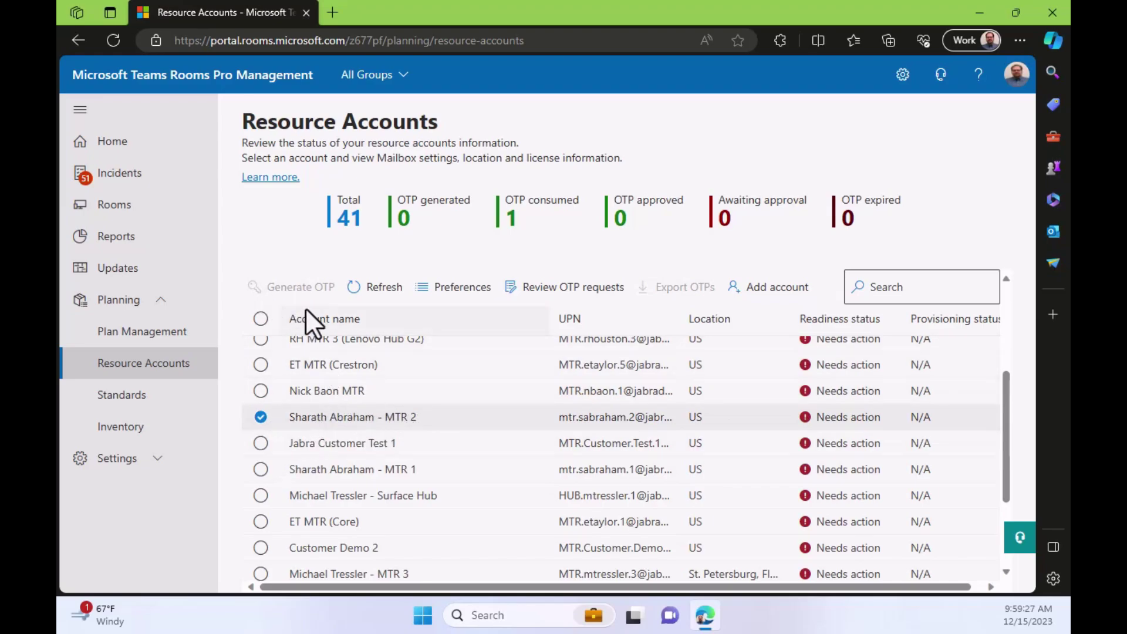
pyautogui.click(261, 419)
pyautogui.scroll(-5, 307, 423)
pyautogui.click(260, 485)
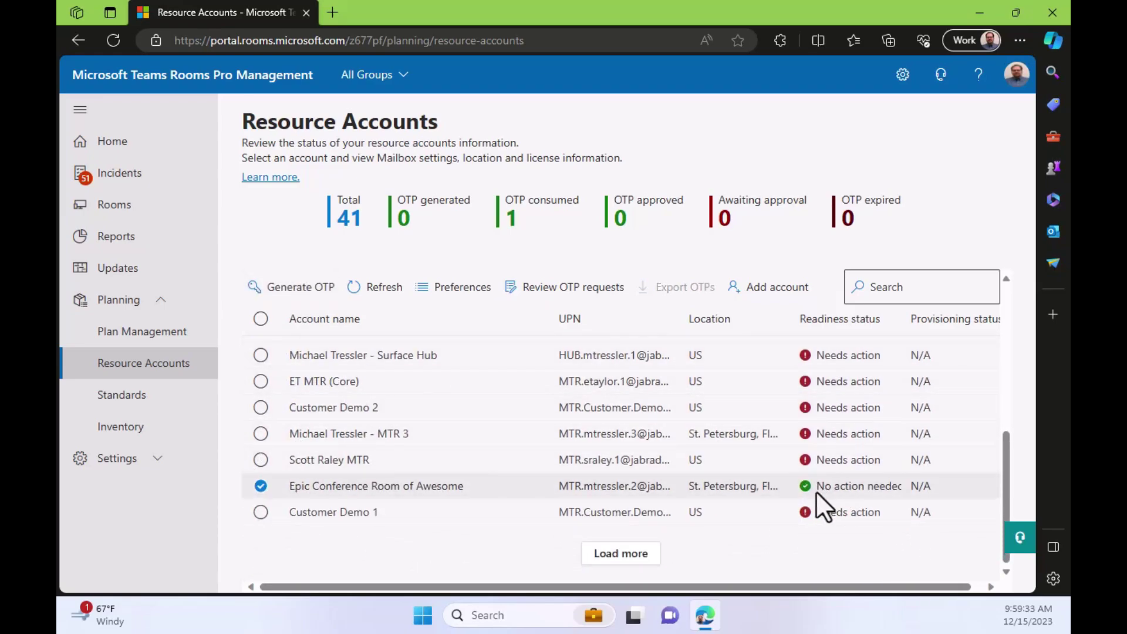
pyautogui.click(851, 482)
pyautogui.scroll(5, 847, 460)
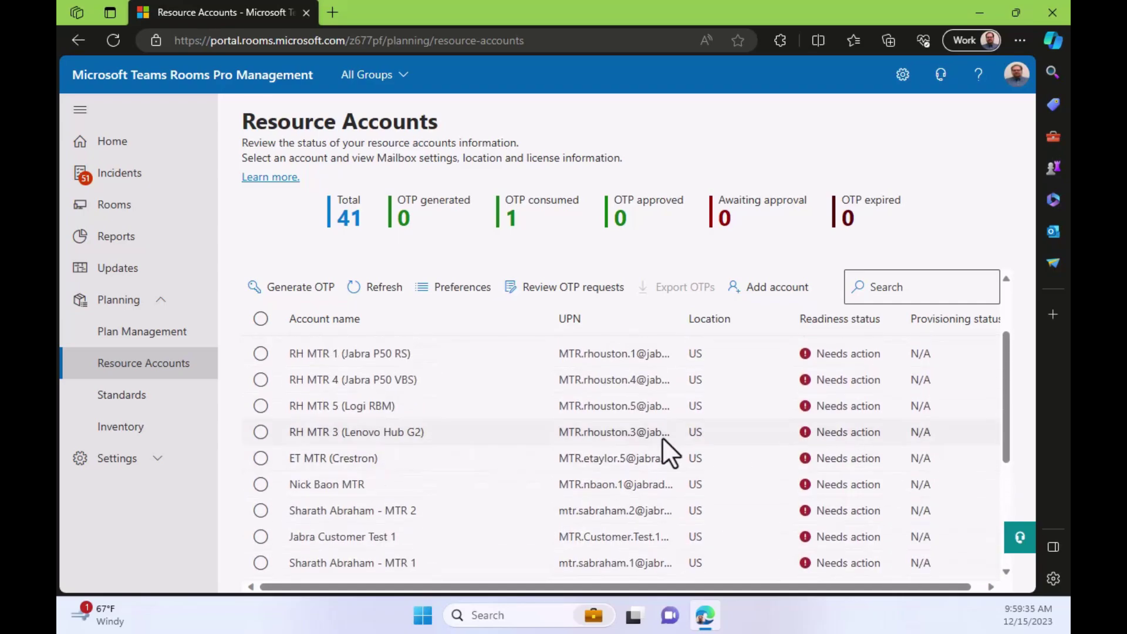
pyautogui.click(260, 510)
pyautogui.scroll(-5, 264, 511)
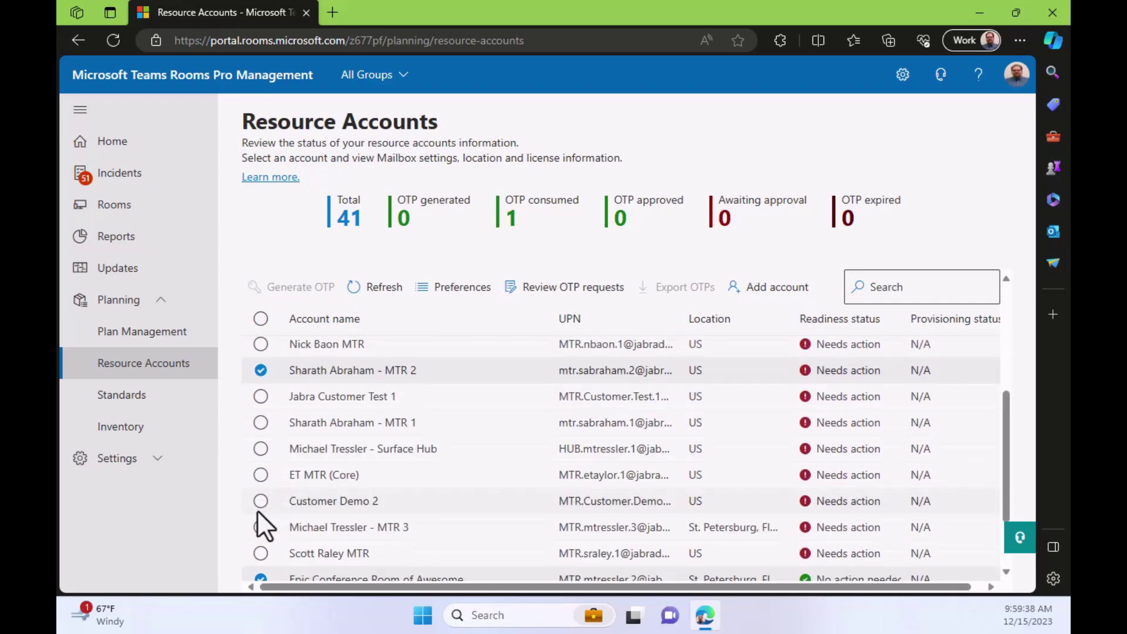
pyautogui.click(263, 575)
pyautogui.click(377, 370)
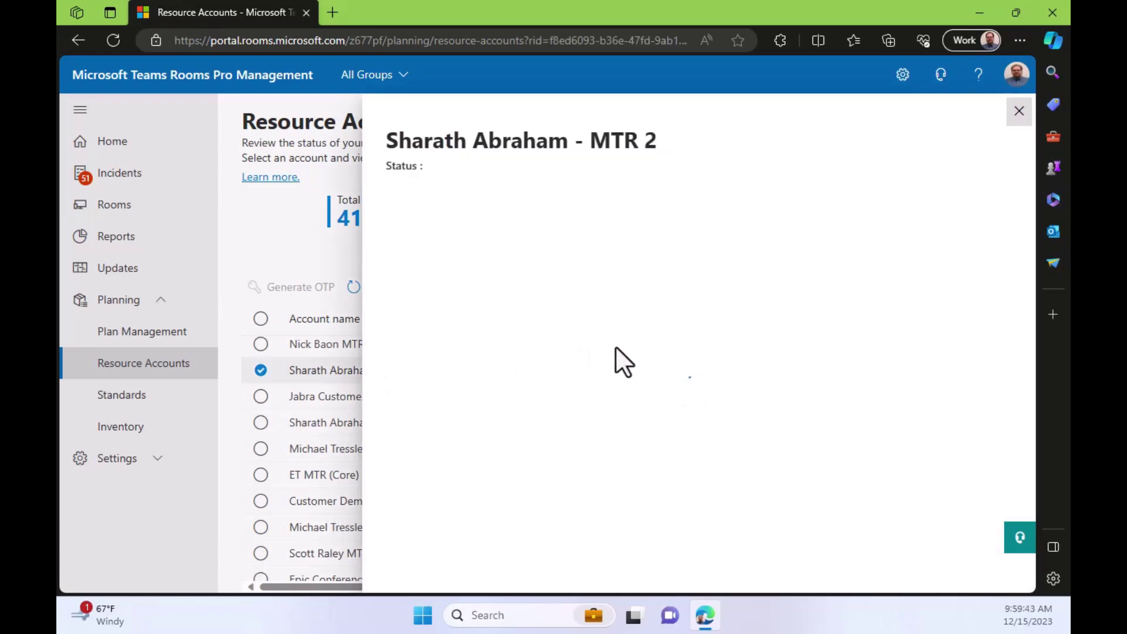
pyautogui.scroll(-3, 615, 347)
pyautogui.scroll(-1, 610, 392)
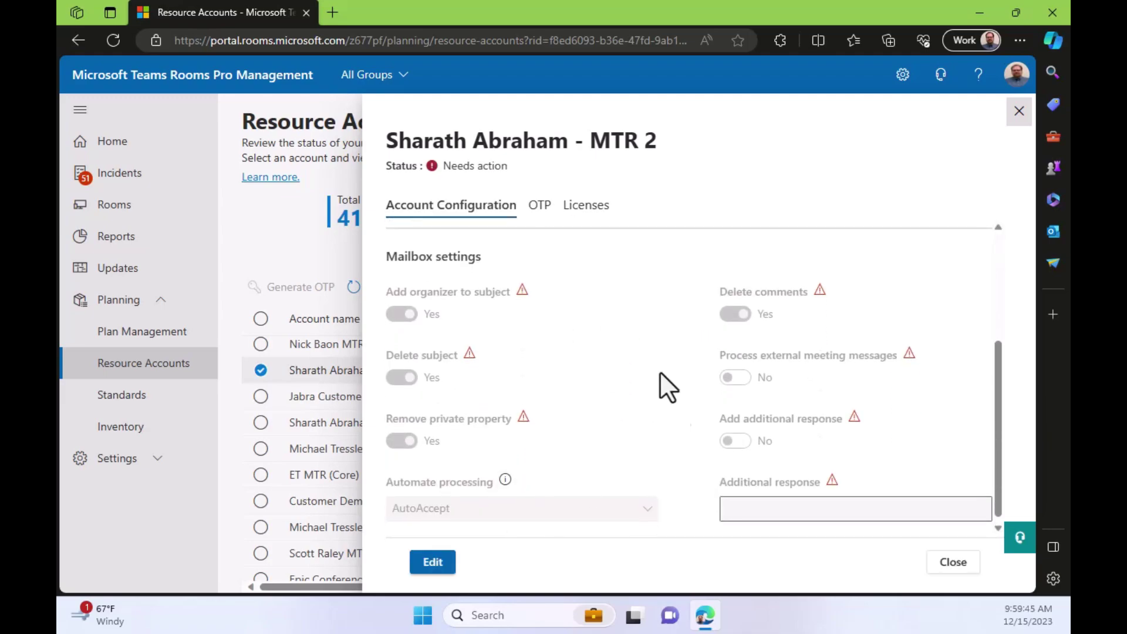
# - Turn off Add organizer, Delete subject and Delete comments, add response 'Hi', and save
pyautogui.click(433, 561)
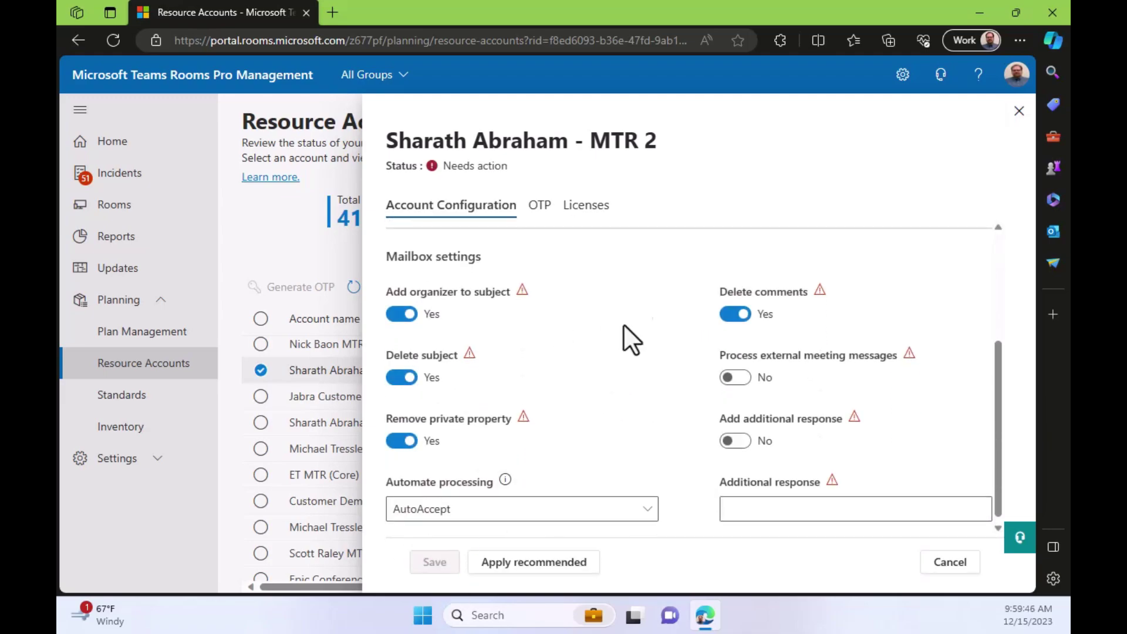
pyautogui.click(402, 314)
pyautogui.click(403, 377)
pyautogui.click(735, 313)
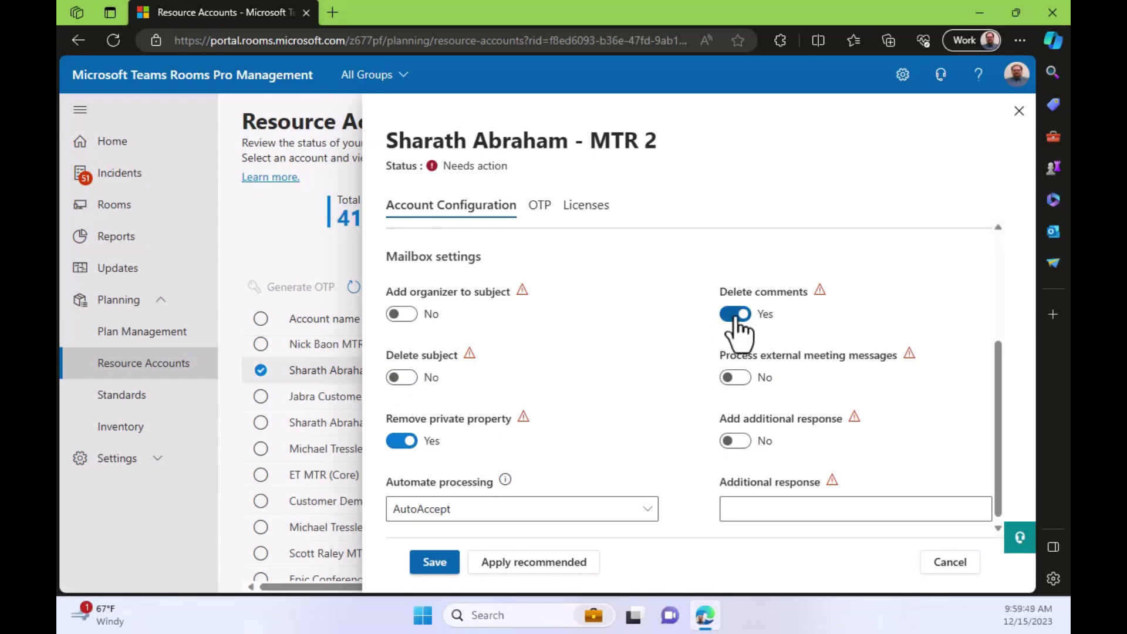
pyautogui.click(729, 441)
pyautogui.click(766, 509)
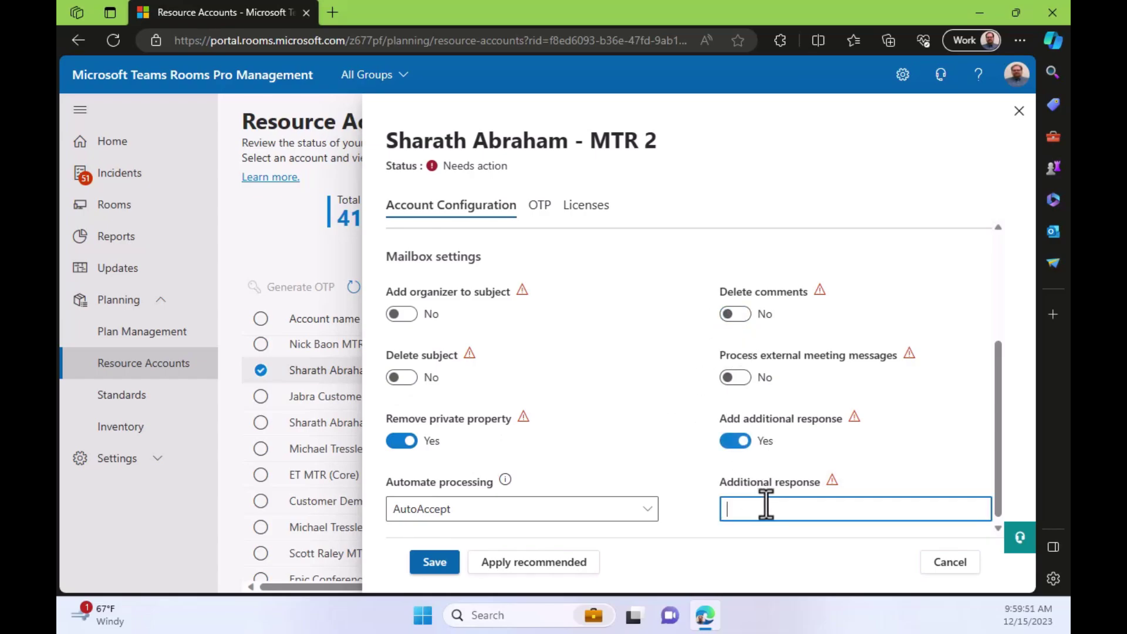
pyautogui.write('Hi')
pyautogui.click(434, 562)
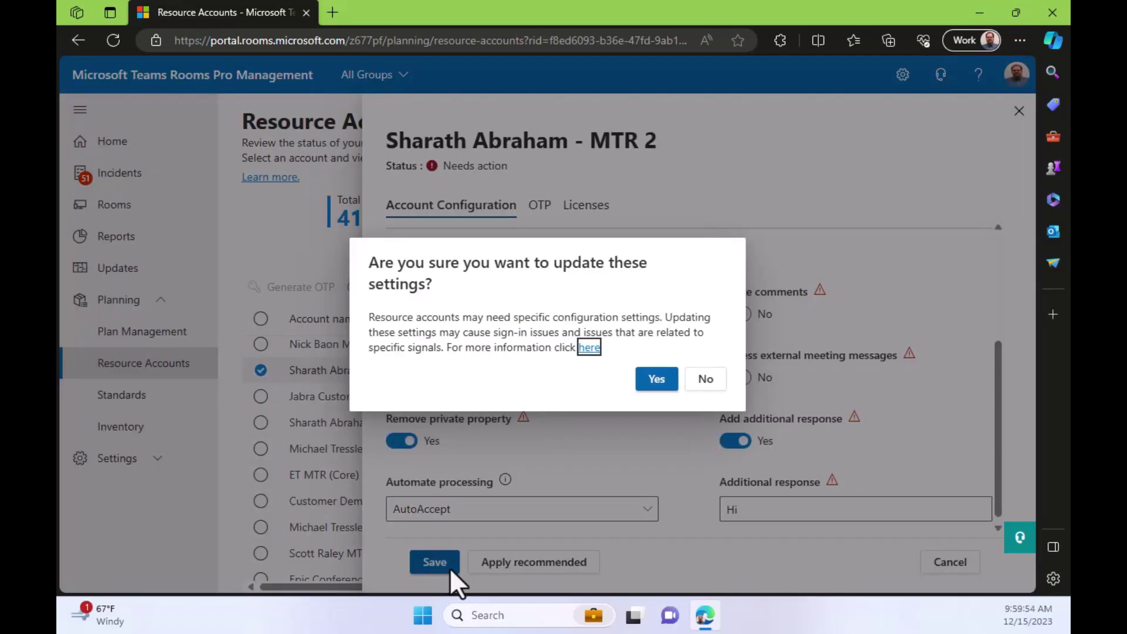
pyautogui.click(656, 379)
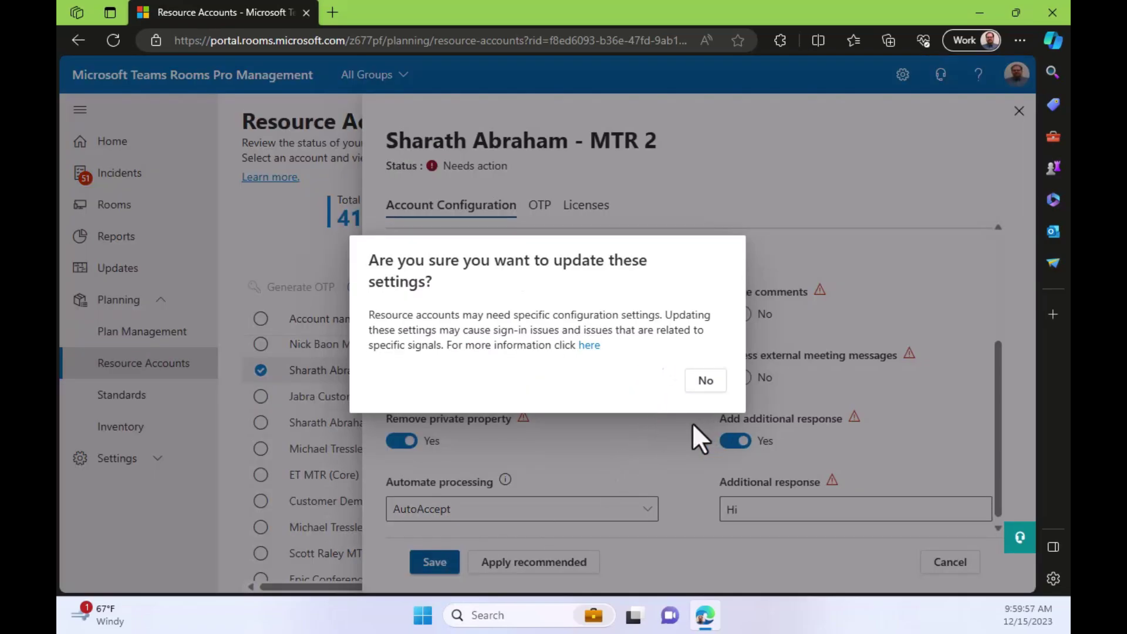
pyautogui.scroll(-3, 640, 415)
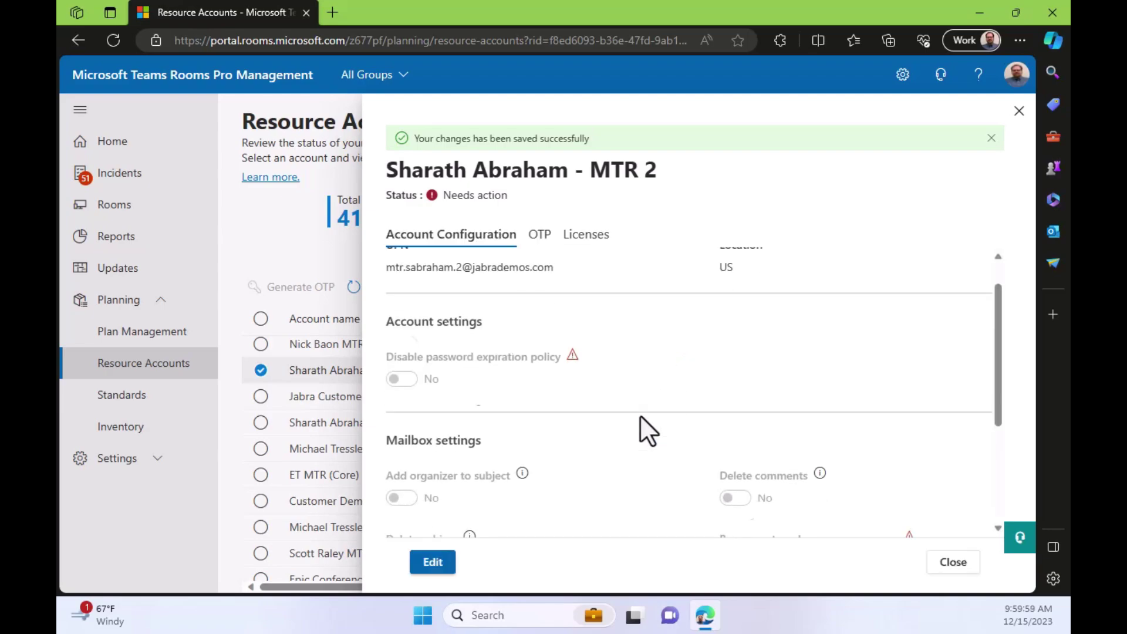
pyautogui.scroll(-3, 634, 421)
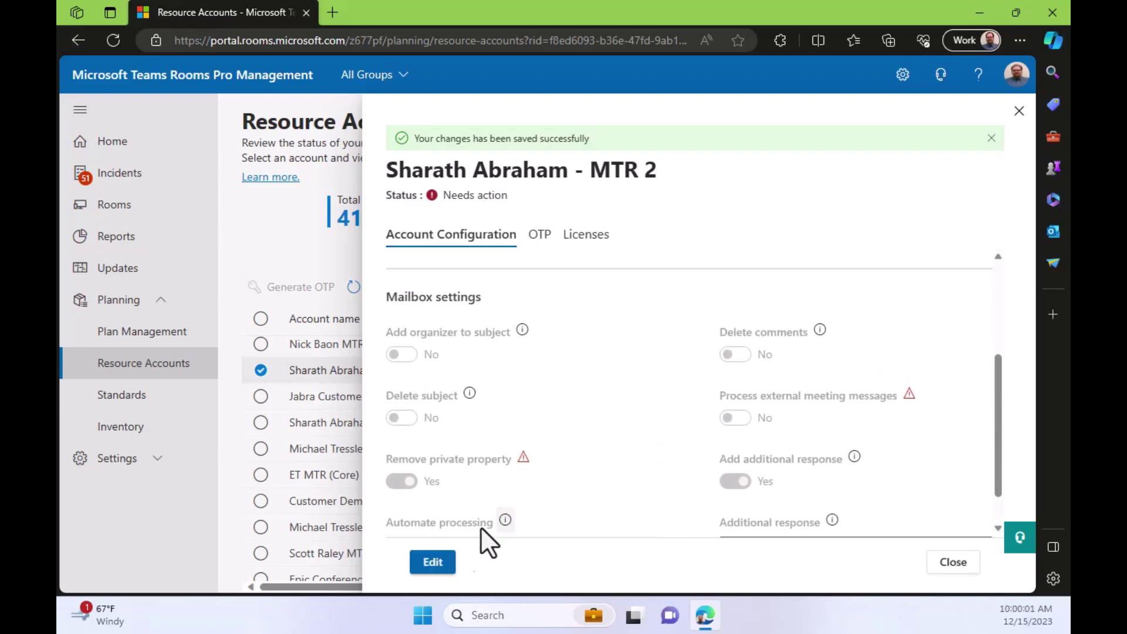
# - Turn off Remove private property and save the updated settings
pyautogui.click(433, 562)
pyautogui.click(402, 481)
pyautogui.scroll(-1, 617, 449)
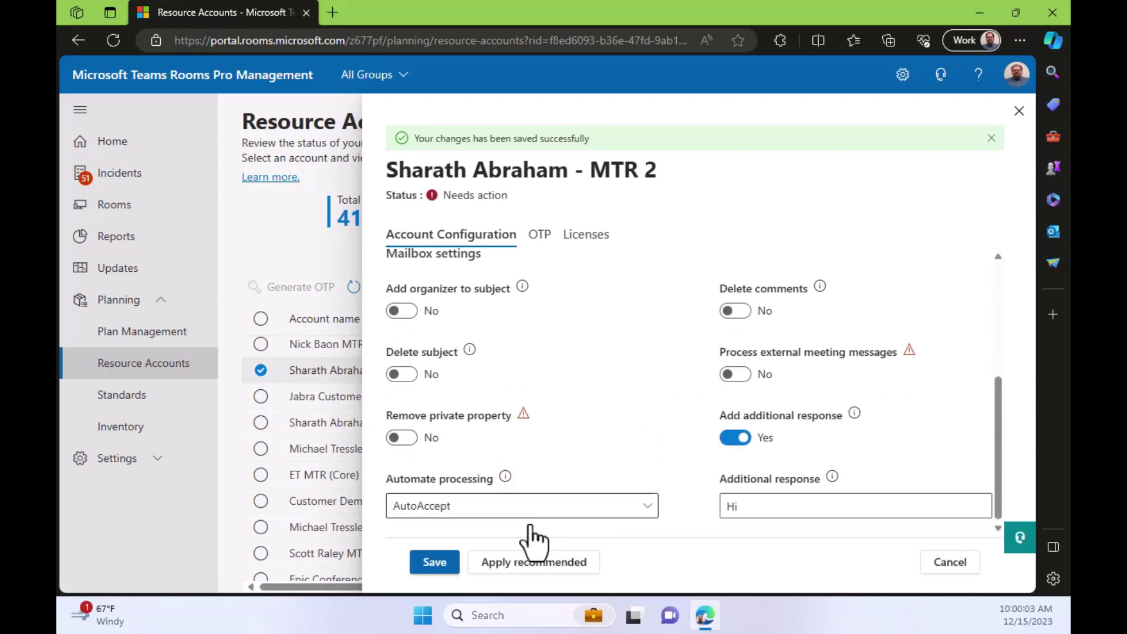
pyautogui.click(434, 562)
pyautogui.click(664, 380)
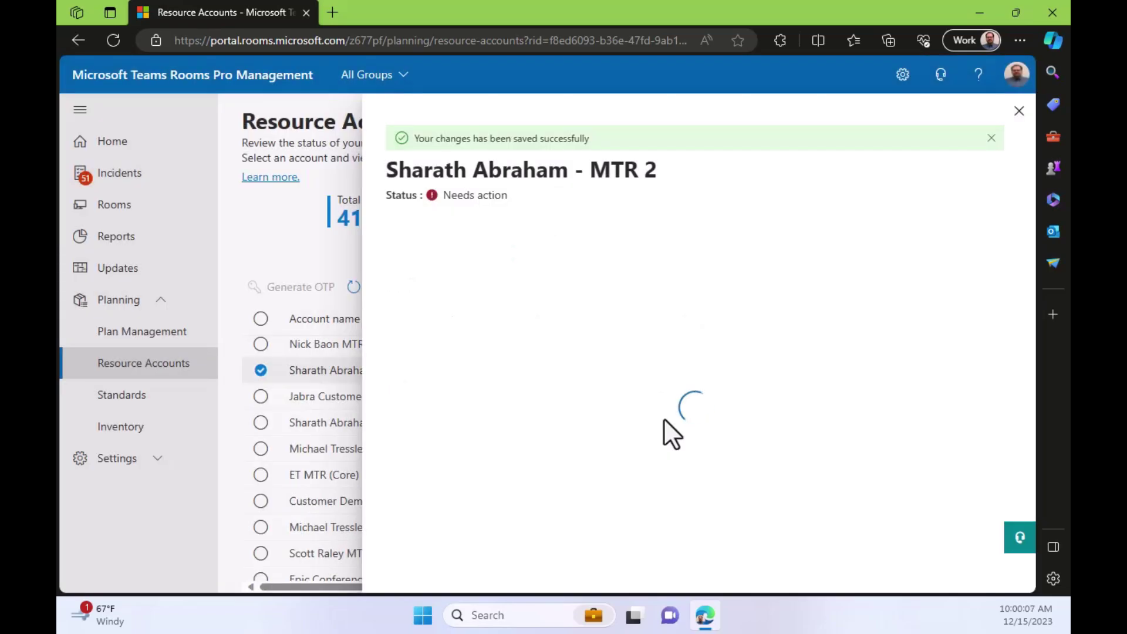
pyautogui.scroll(-2, 659, 364)
pyautogui.scroll(3, 655, 367)
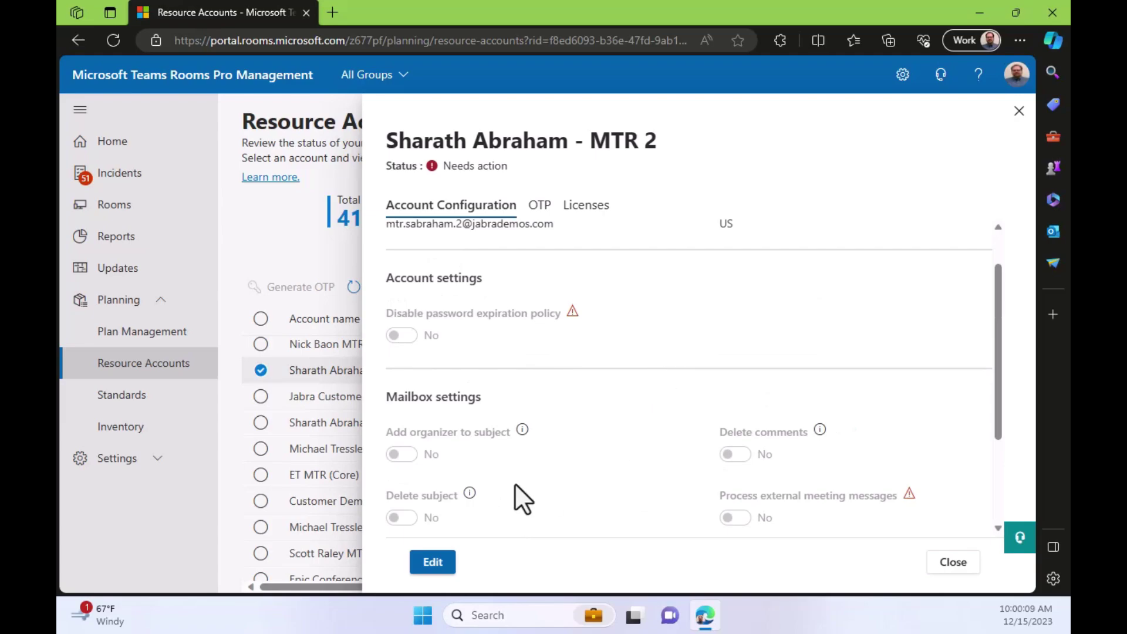
# - Re-enter edit mode briefly, then close the MTR 2 account details
pyautogui.click(433, 562)
pyautogui.scroll(2, 603, 371)
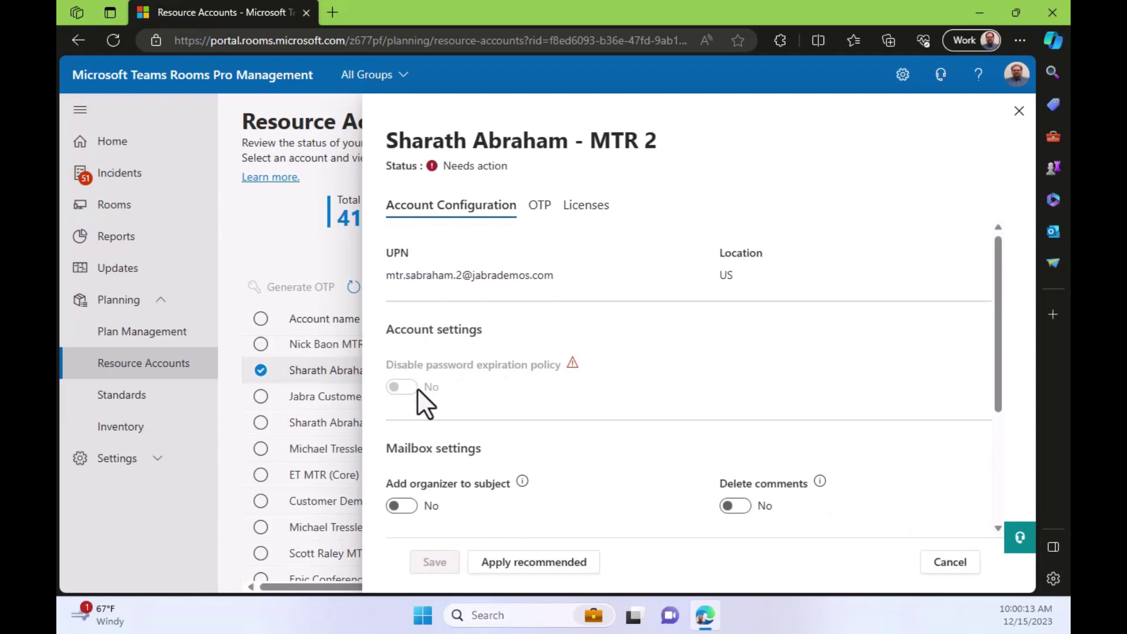
pyautogui.moveTo(661, 140); pyautogui.dragTo(381, 218)
pyautogui.click(506, 266)
pyautogui.scroll(-1, 528, 396)
pyautogui.click(1019, 112)
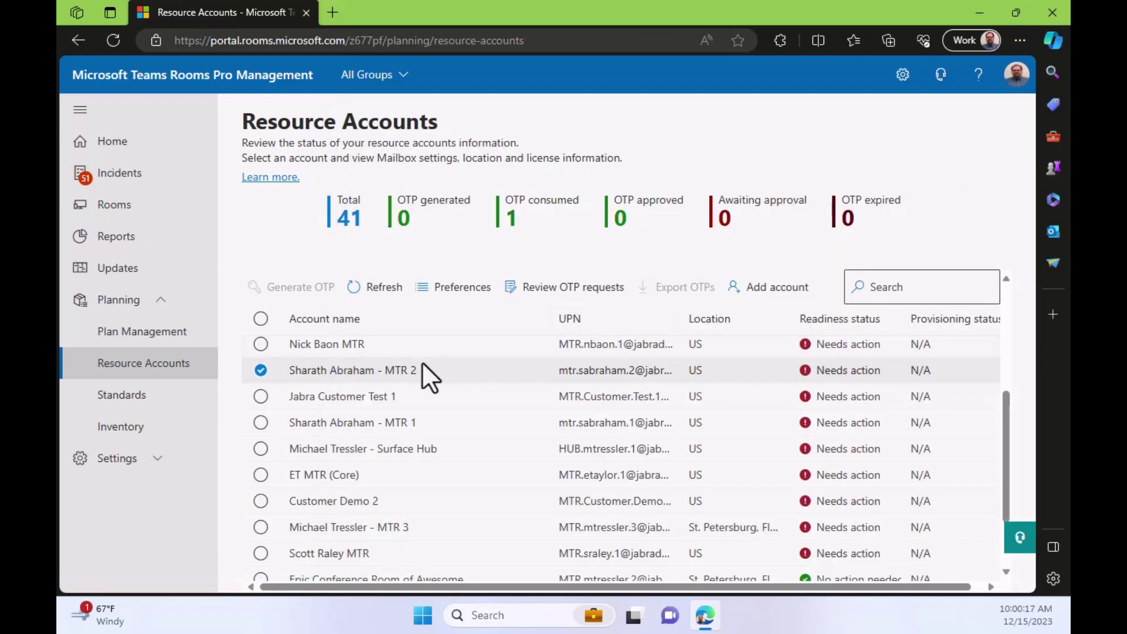
# - Select the MTR 2 account, open its details, and enter edit mode
pyautogui.click(261, 370)
pyautogui.click(792, 372)
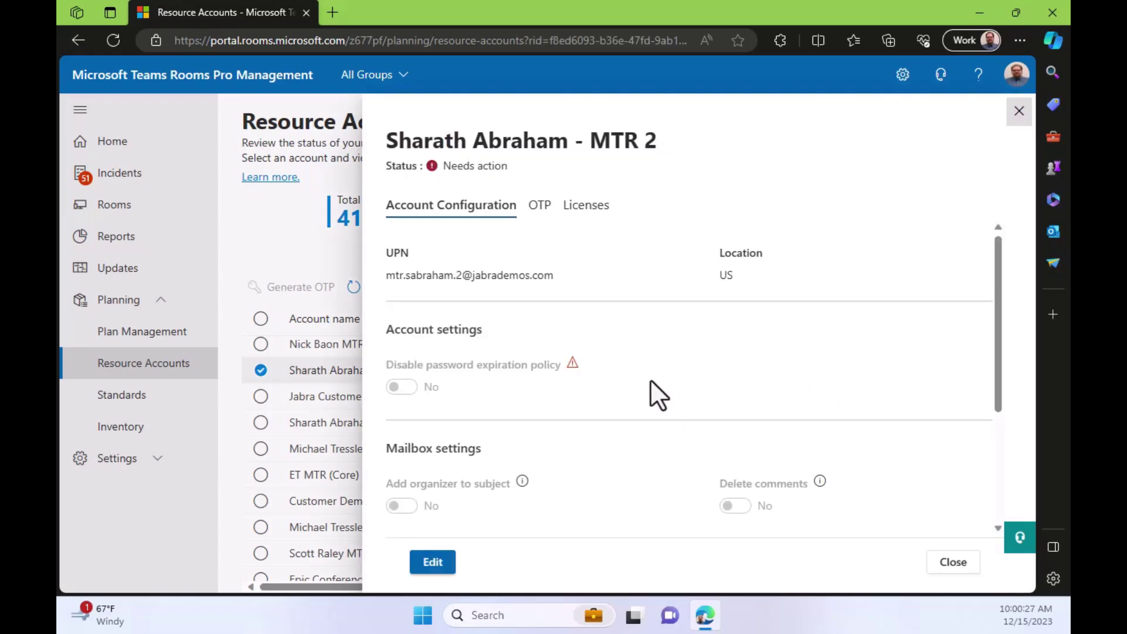
pyautogui.click(431, 562)
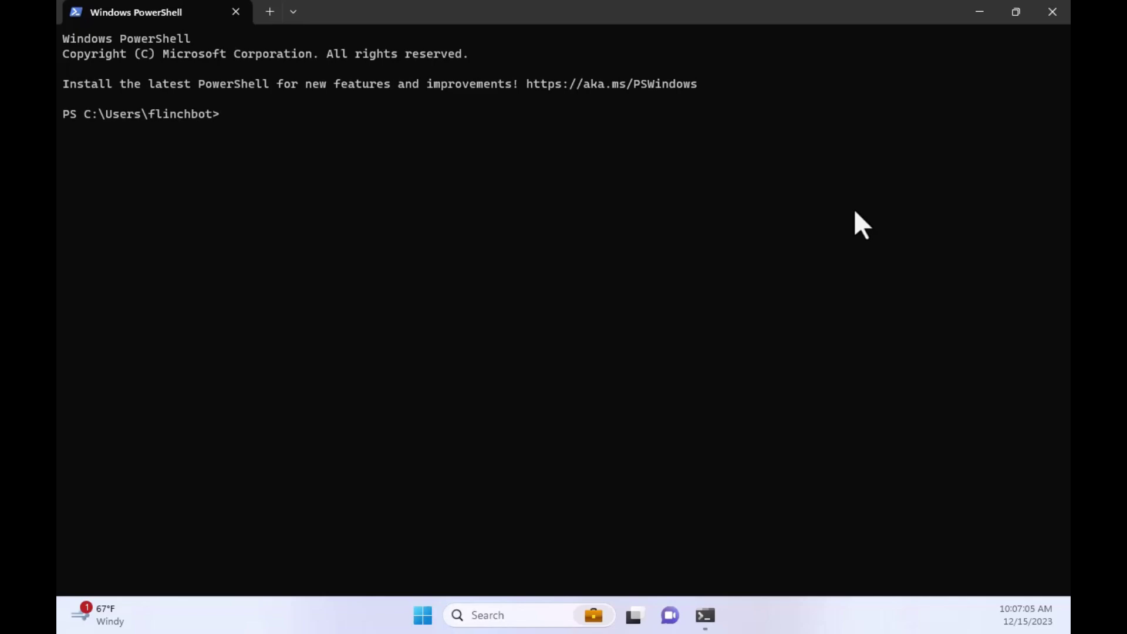
# - Run Connect-AzureAD and sign in with the admin account to the jabrademos.com tenant
pyautogui.click(740, 170)
pyautogui.write('Co')
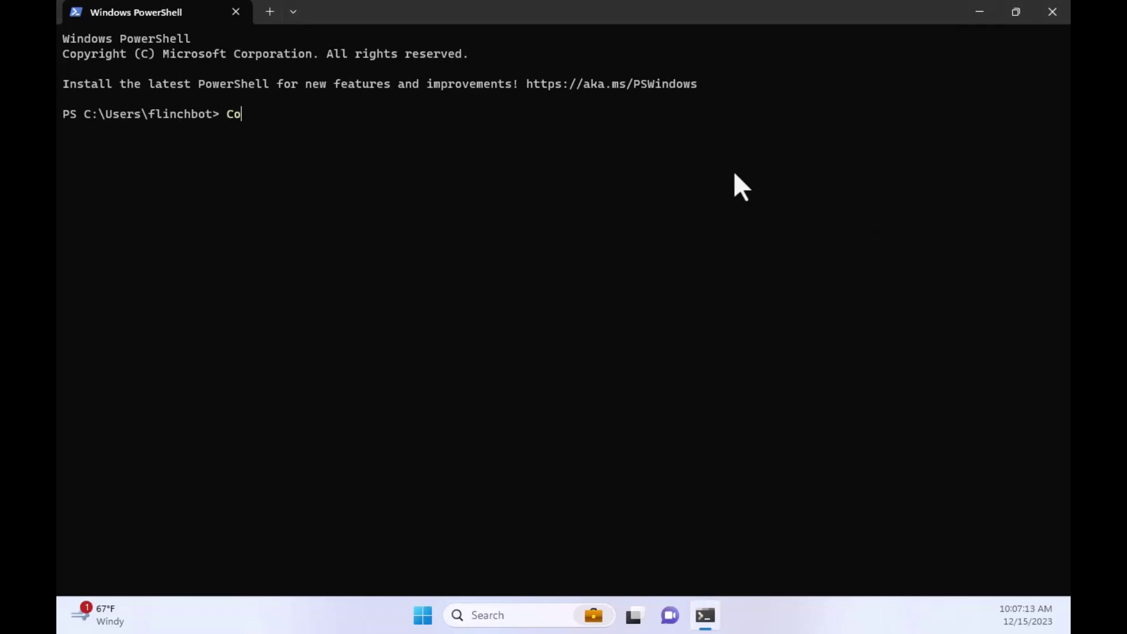
pyautogui.write('nnect-Azu')
pyautogui.write('reAD')
pyautogui.press('Return')
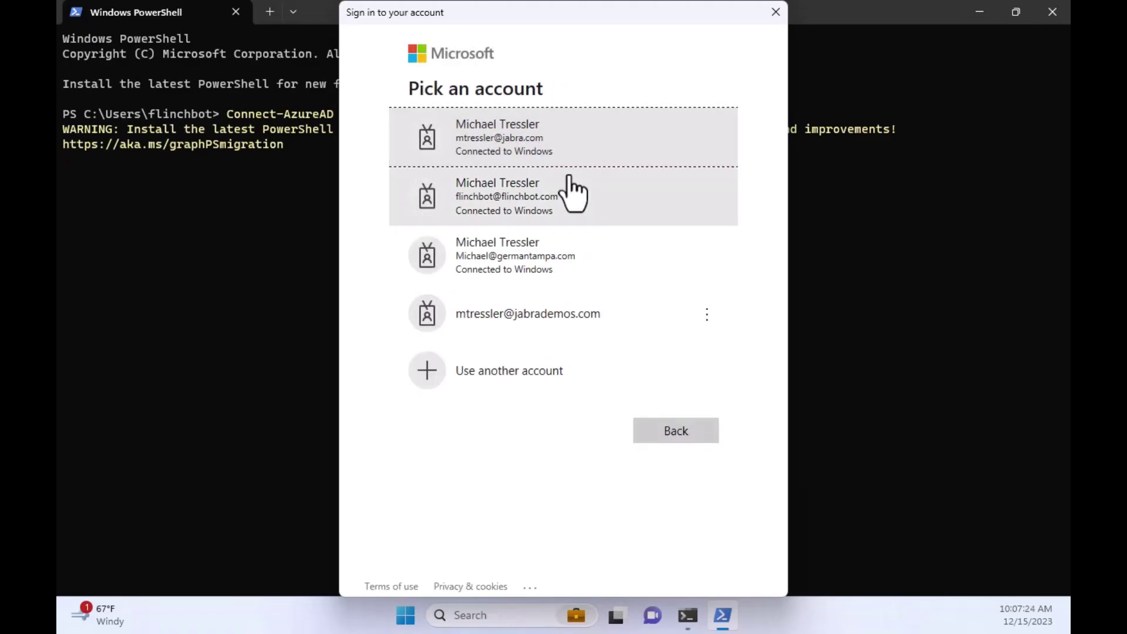
pyautogui.click(607, 314)
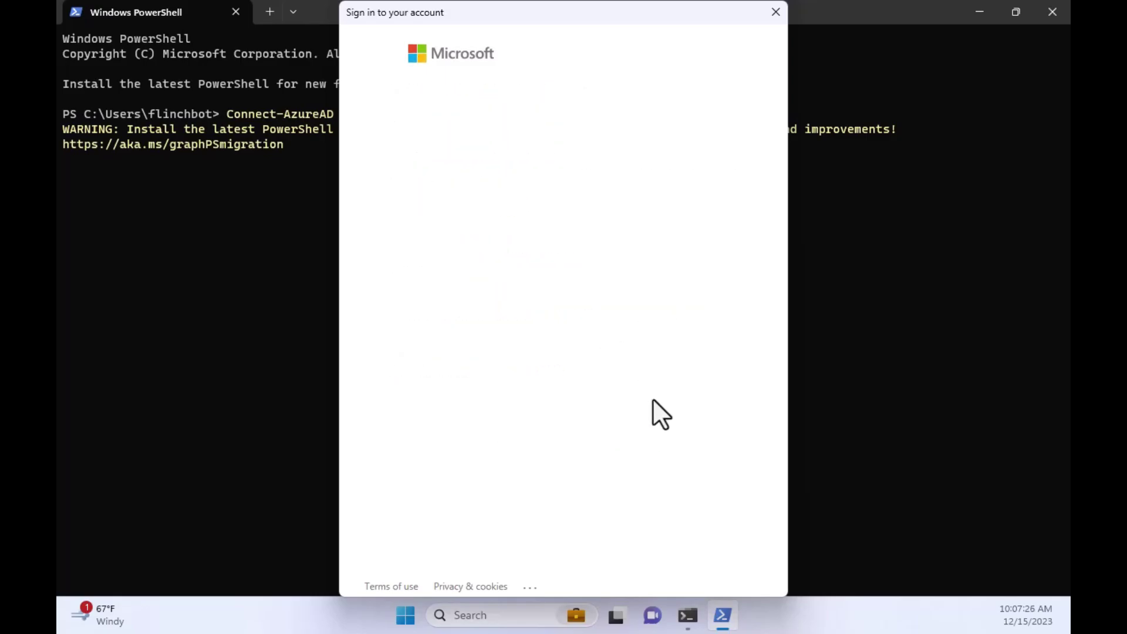
pyautogui.click(676, 227)
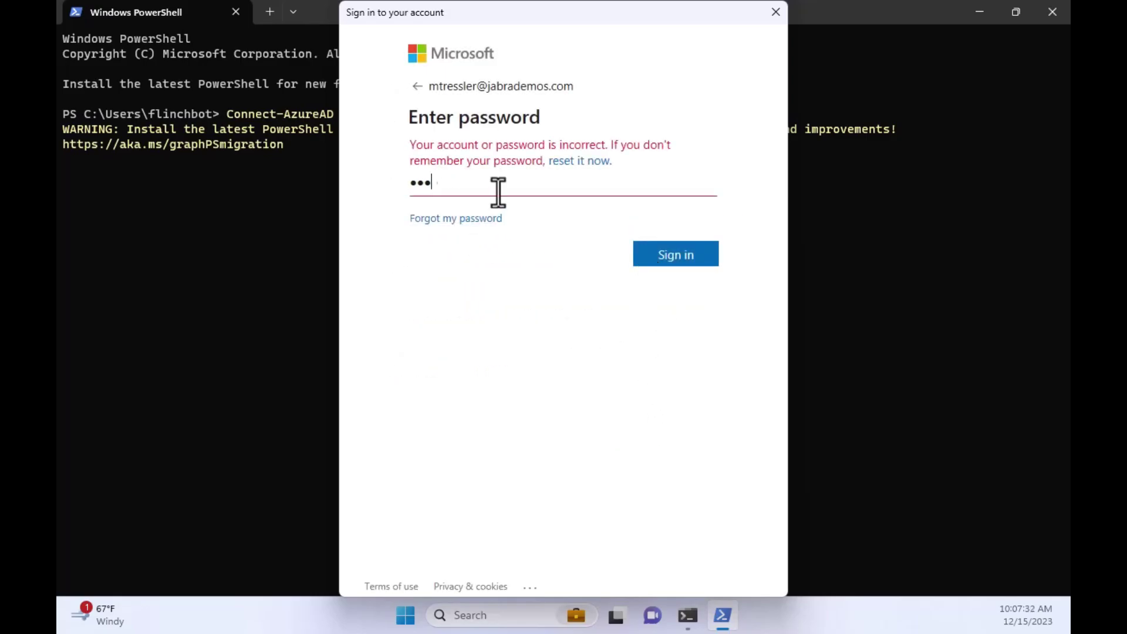
pyautogui.write('••••••••••')
pyautogui.press('Return')
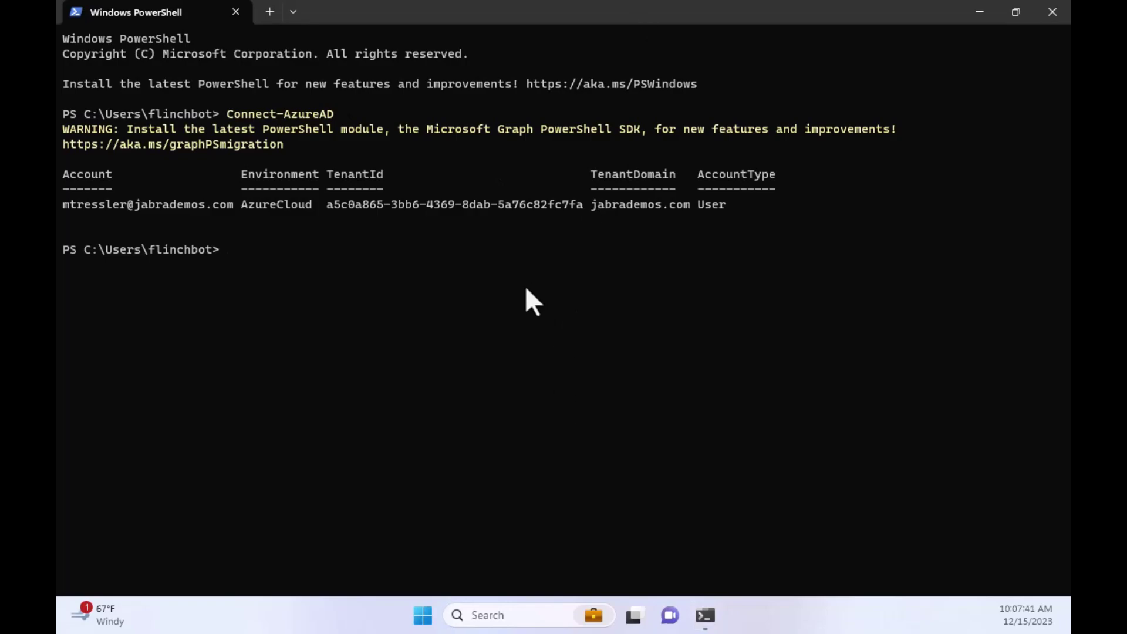
# - Set PasswordPolicies to DisablePasswordExpiration for the MTR 2 account, then verify it with Get-AzureADUser
pyautogui.hotkey('ctrl', 'v')
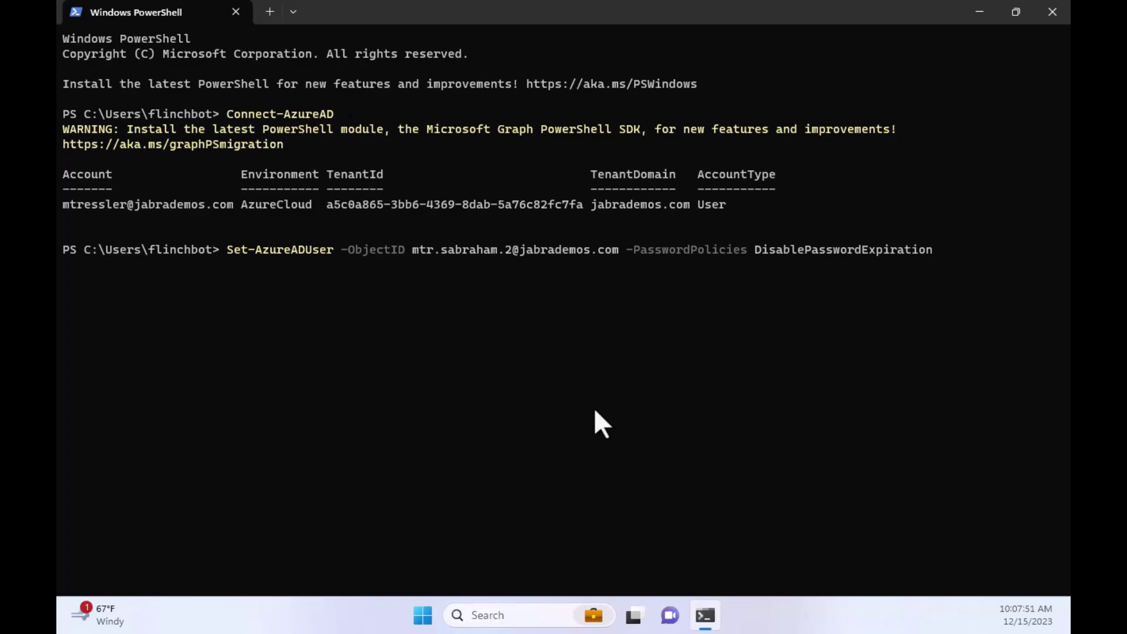
pyautogui.press('Return')
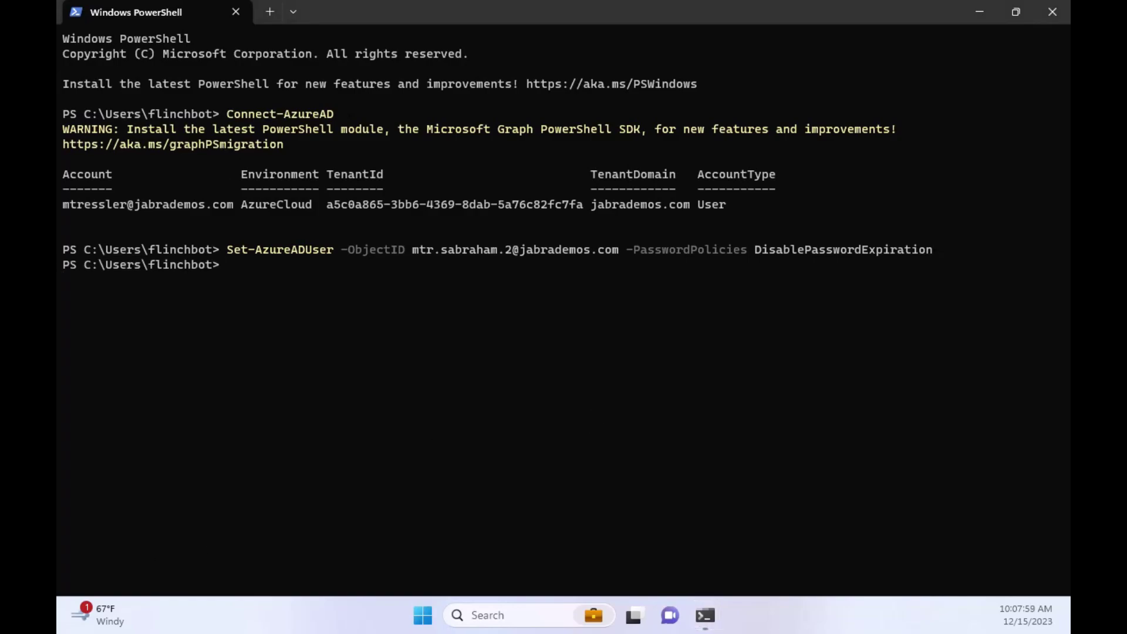
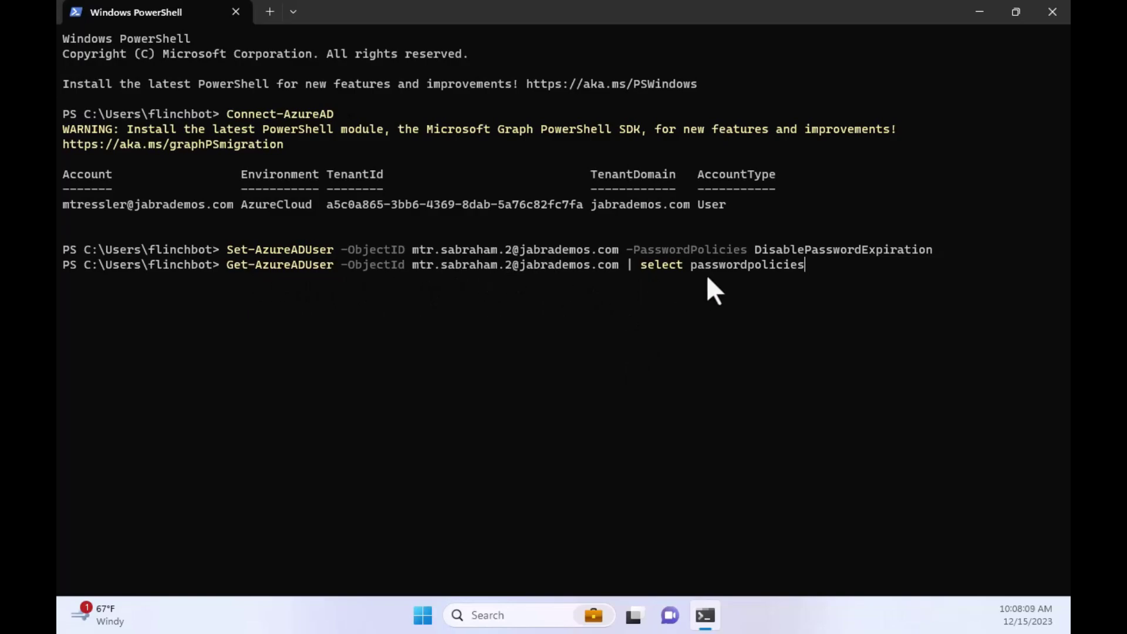
pyautogui.press('Return')
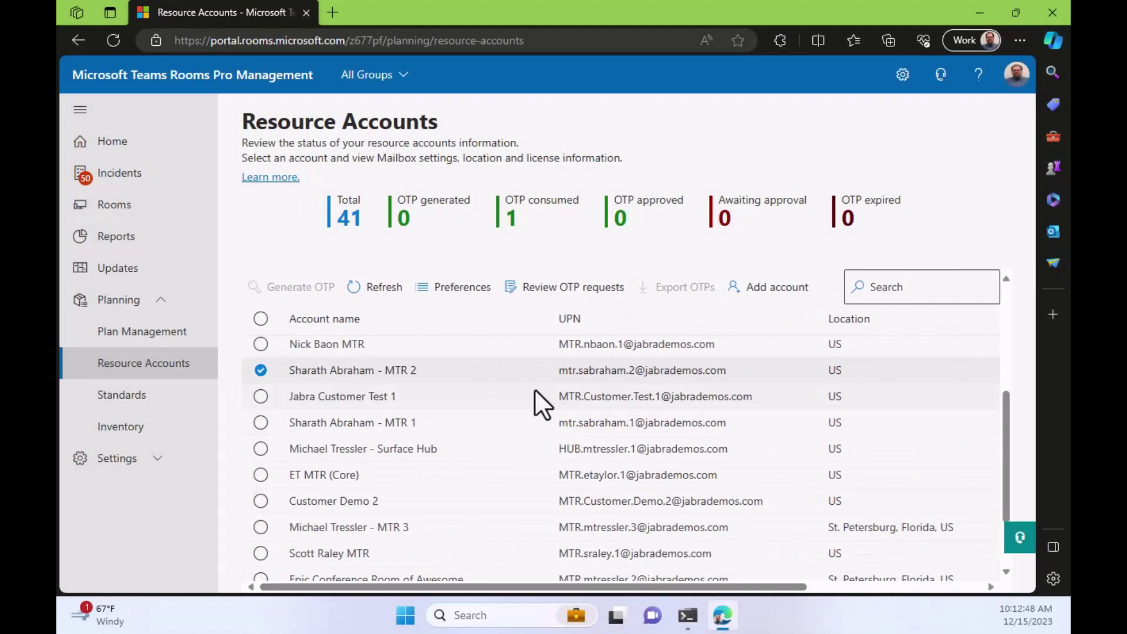
pyautogui.moveTo(708, 588)
pyautogui.mouseDown()
pyautogui.moveTo(856, 586)
pyautogui.moveTo(567, 581)
pyautogui.mouseUp()
pyautogui.click(113, 40)
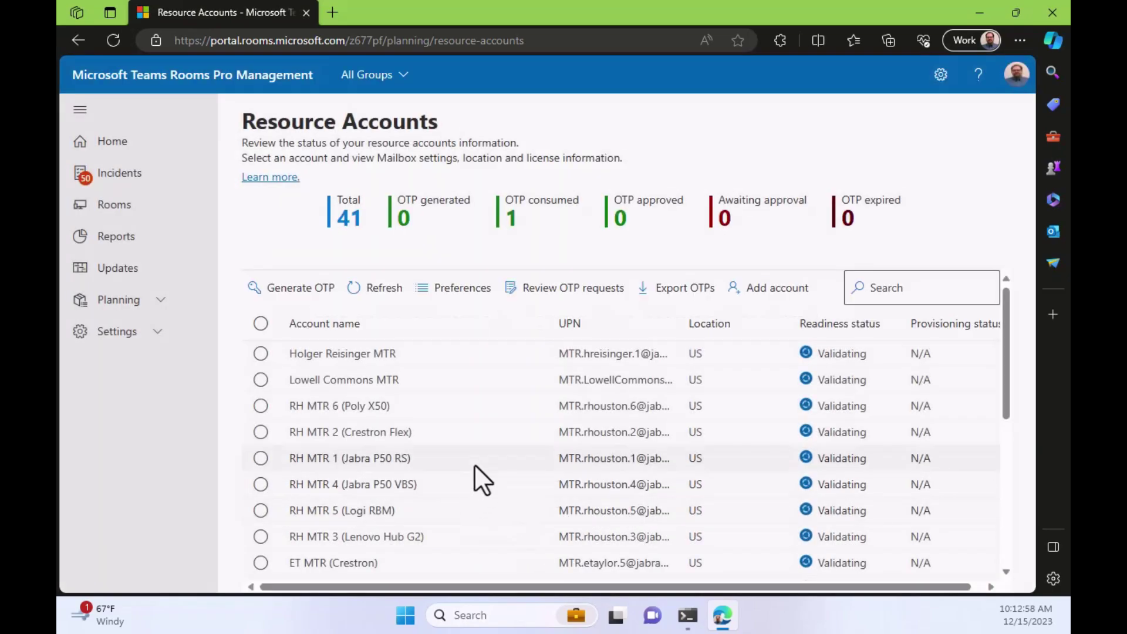
pyautogui.scroll(-3, 475, 464)
pyautogui.scroll(-2, 474, 464)
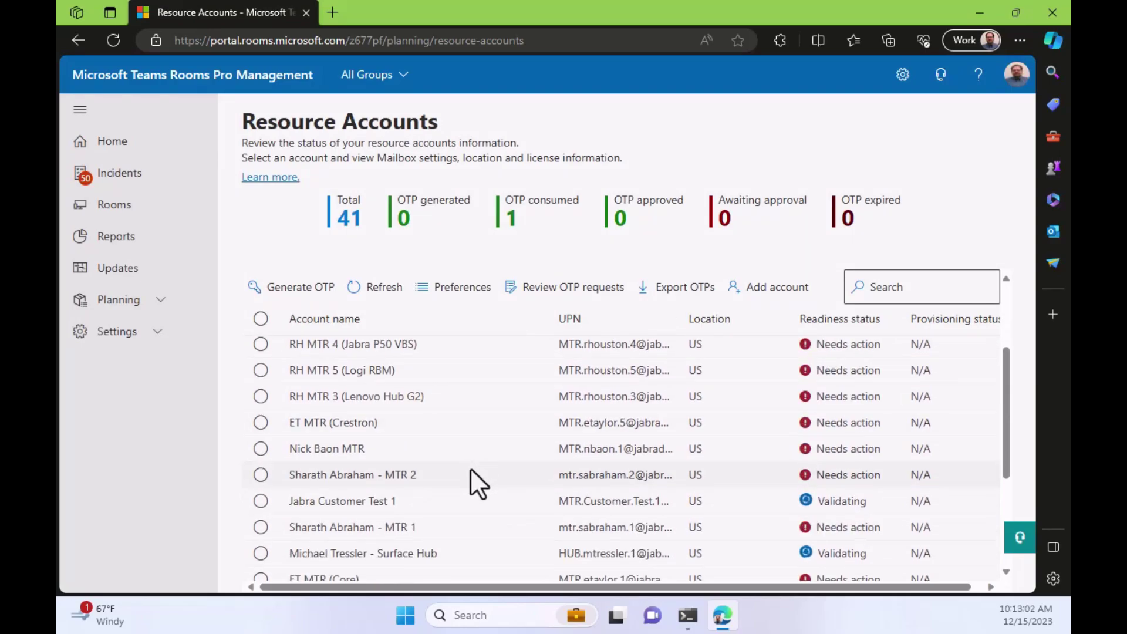
pyautogui.click(470, 474)
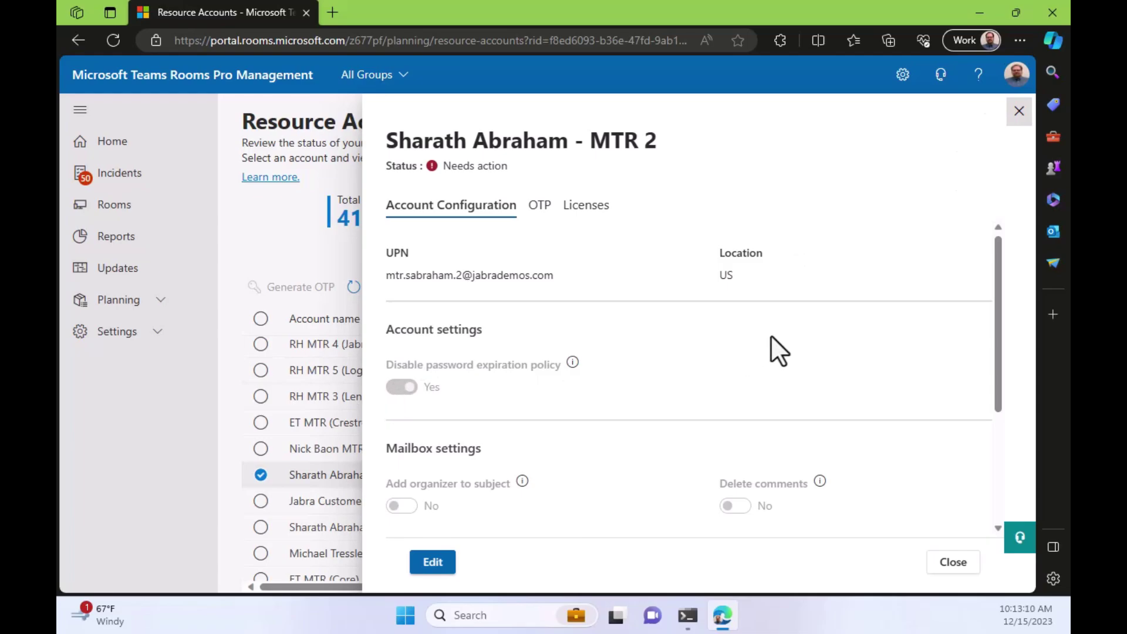
pyautogui.scroll(-5, 766, 353)
pyautogui.click(431, 562)
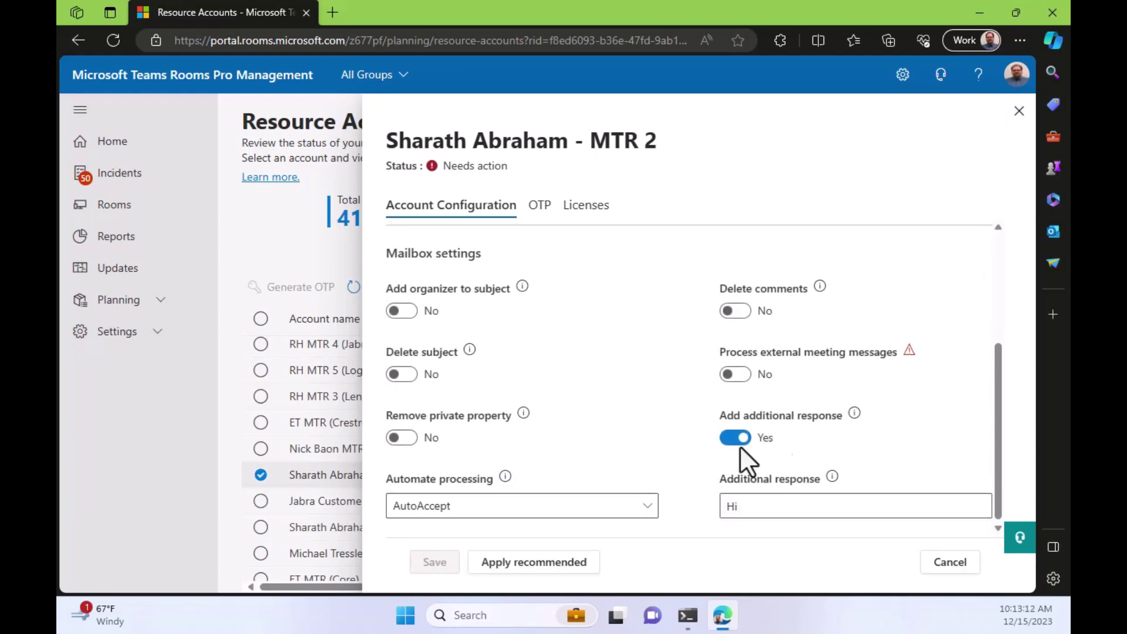
pyautogui.click(735, 373)
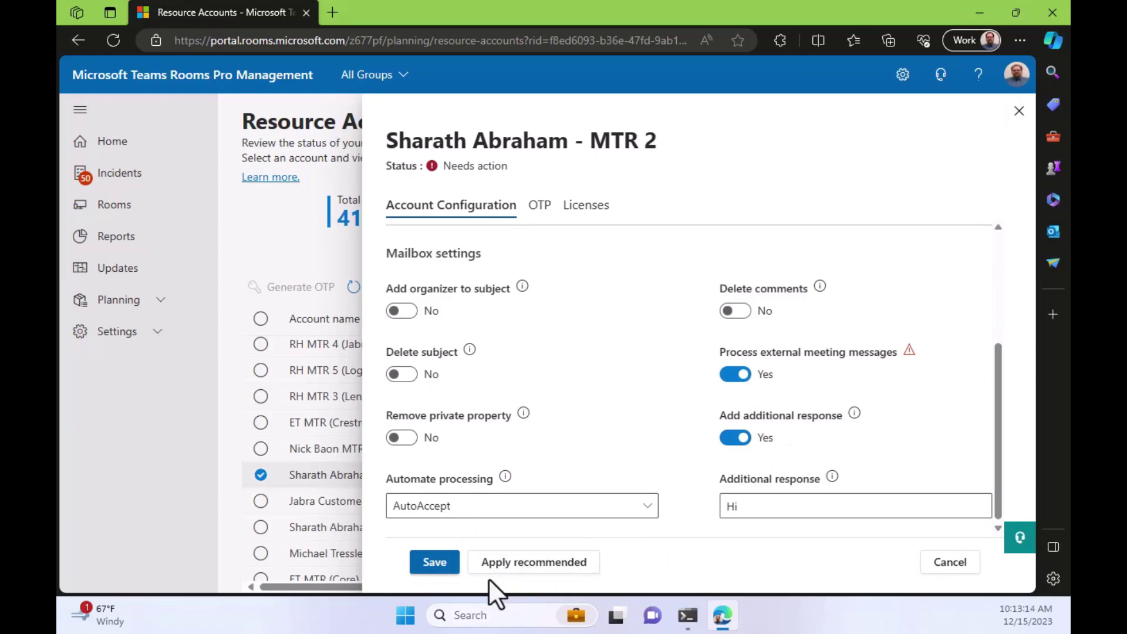
pyautogui.click(434, 562)
pyautogui.click(652, 380)
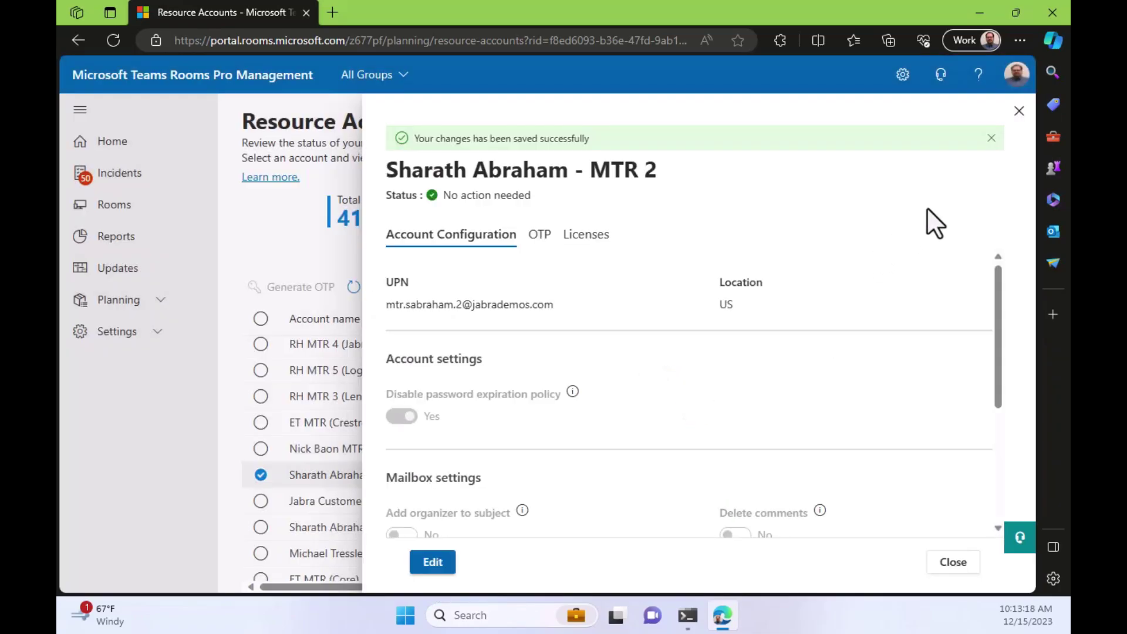
pyautogui.click(1018, 112)
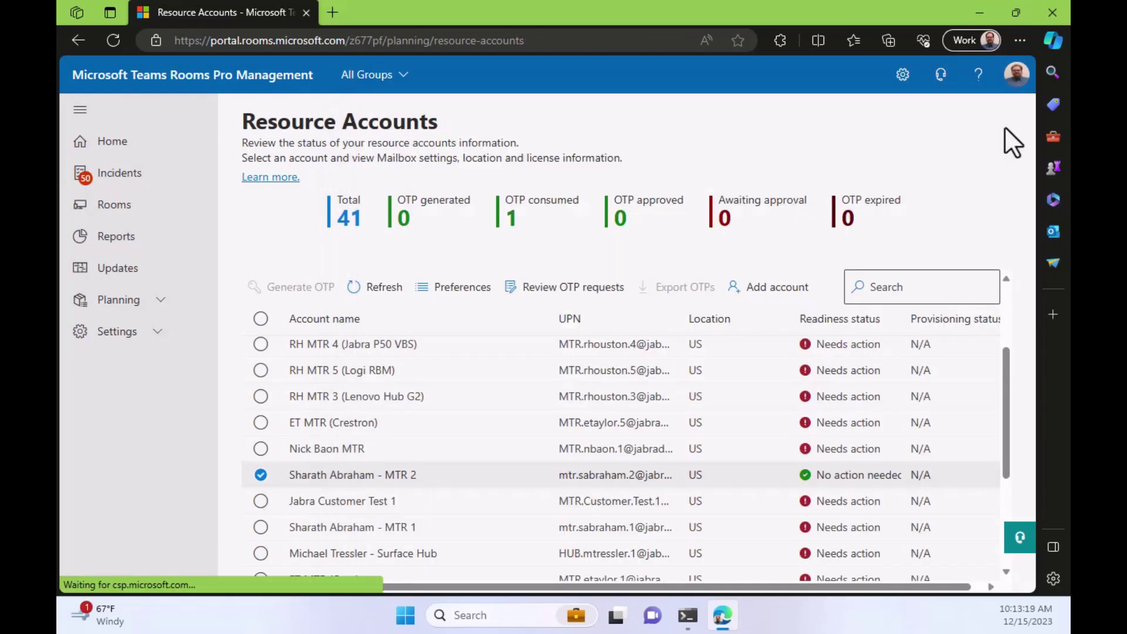
pyautogui.click(321, 448)
pyautogui.click(318, 474)
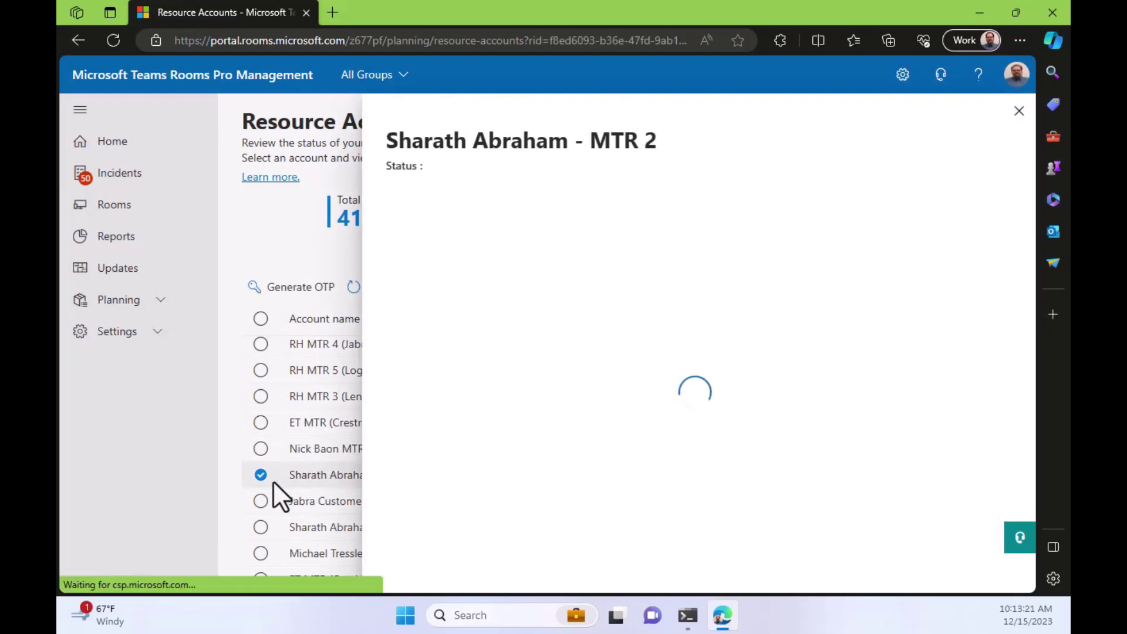
pyautogui.click(1019, 111)
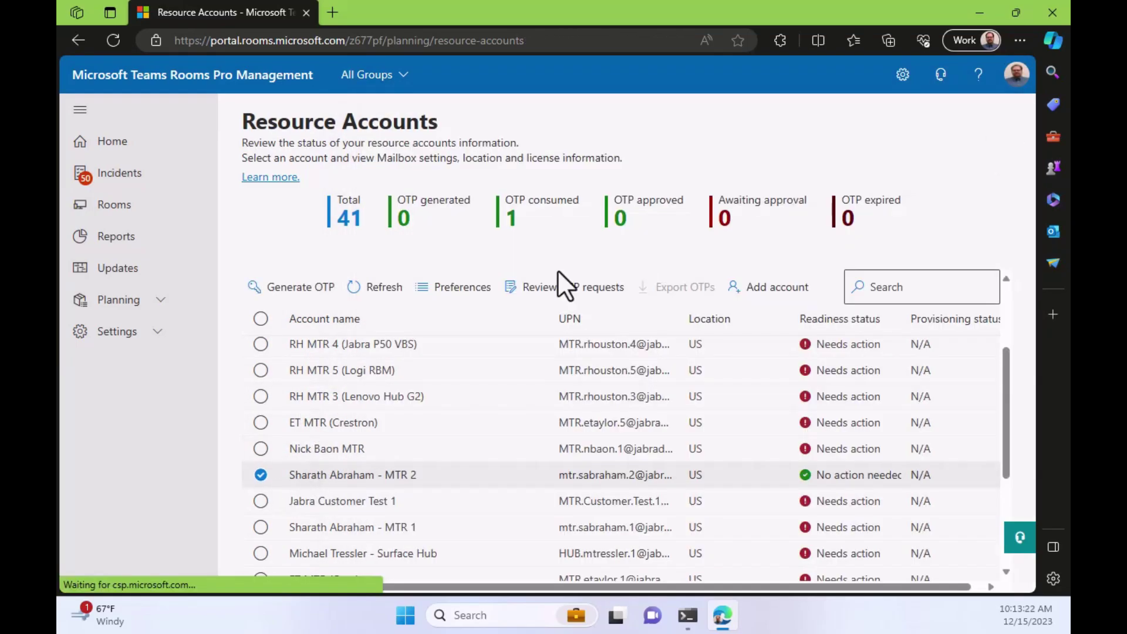
pyautogui.click(301, 287)
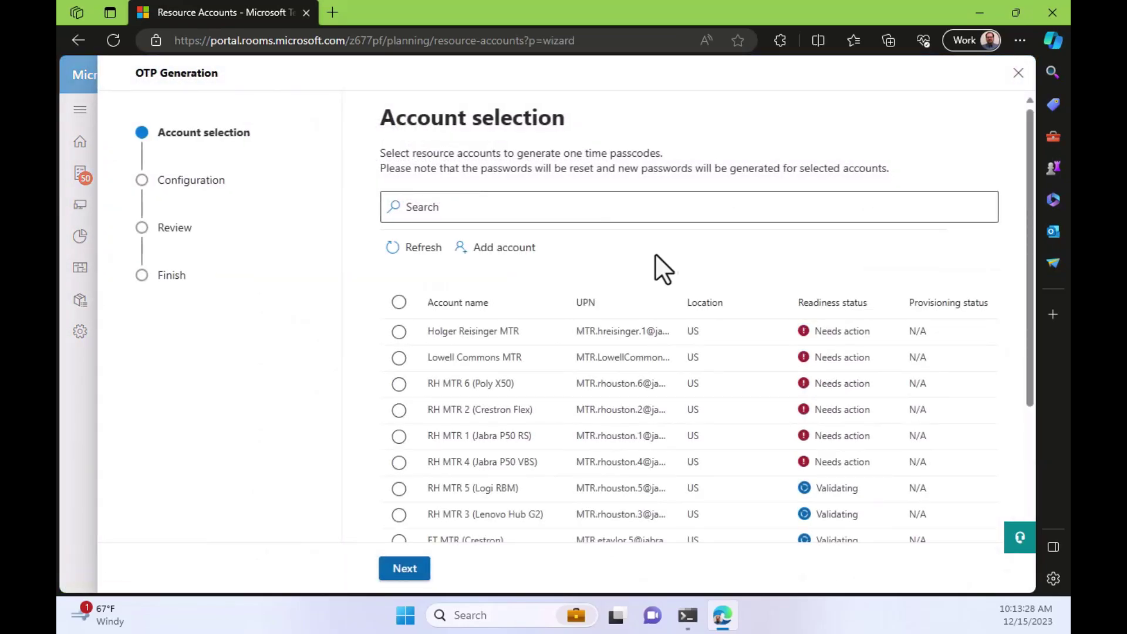
pyautogui.click(603, 207)
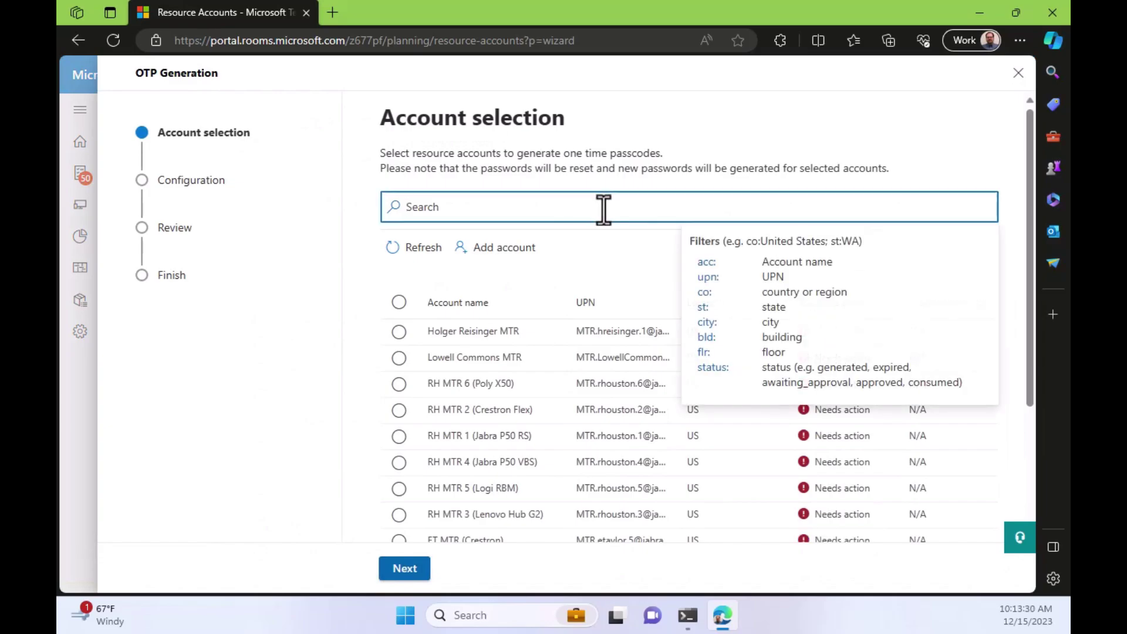
pyautogui.scroll(-5, 586, 316)
pyautogui.click(586, 316)
pyautogui.scroll(-2, 586, 316)
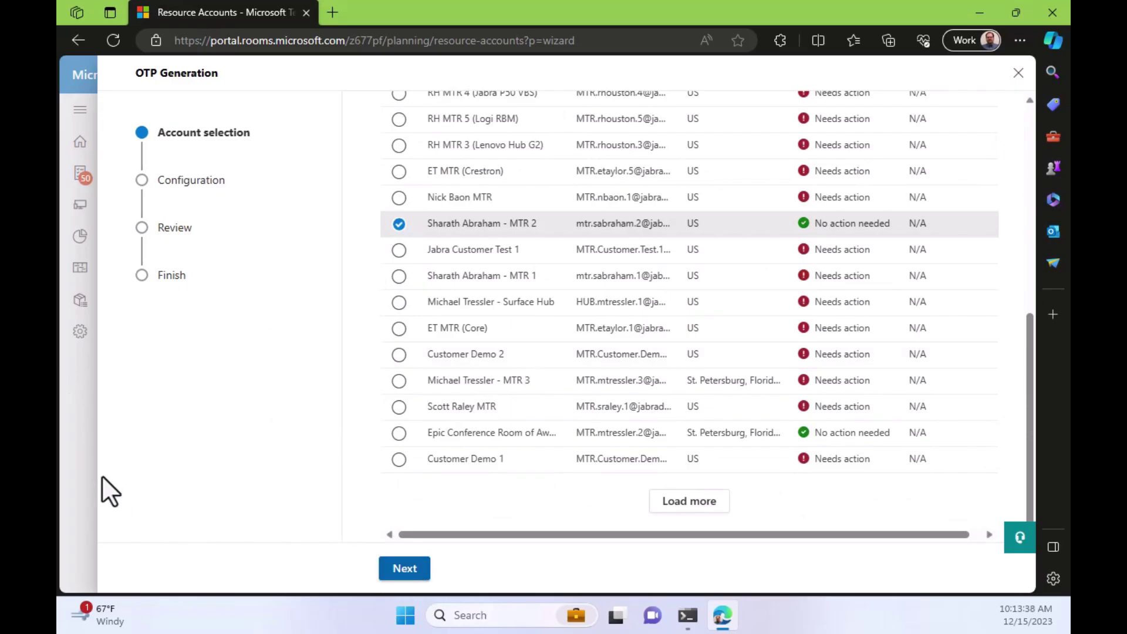
pyautogui.click(79, 444)
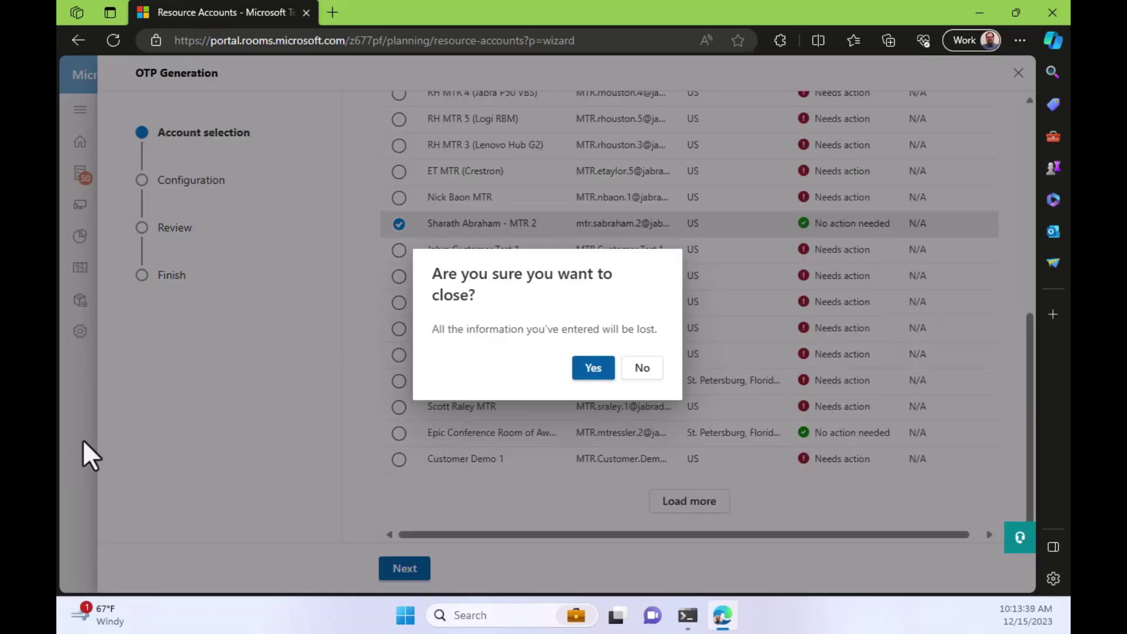
pyautogui.click(591, 368)
pyautogui.scroll(-3, 688, 397)
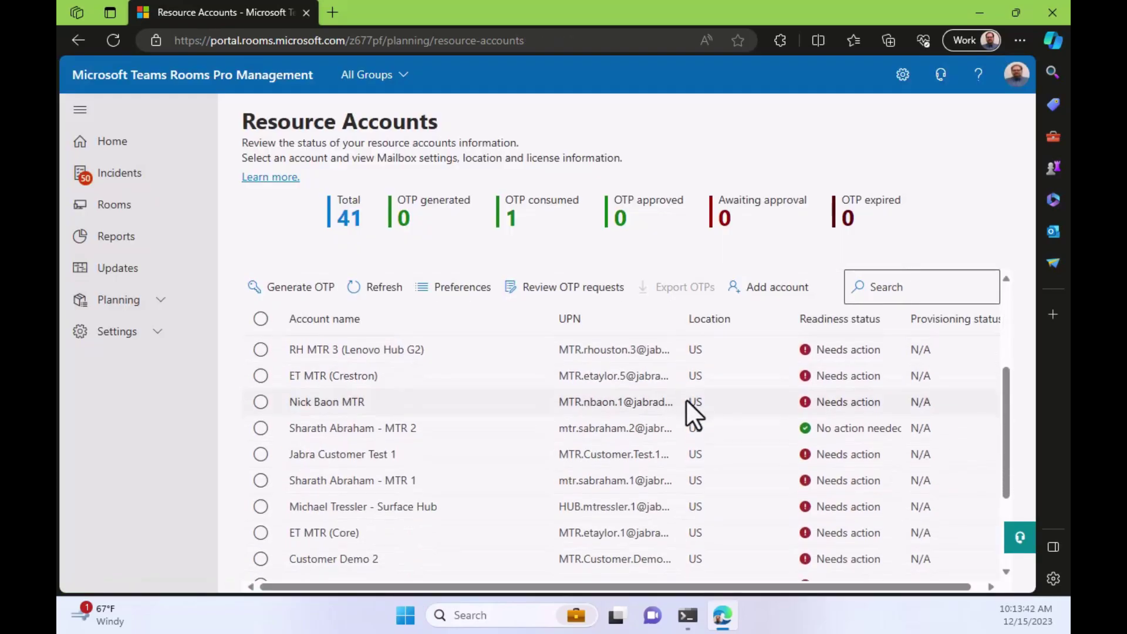
pyautogui.scroll(-3, 686, 399)
pyautogui.scroll(3, 686, 398)
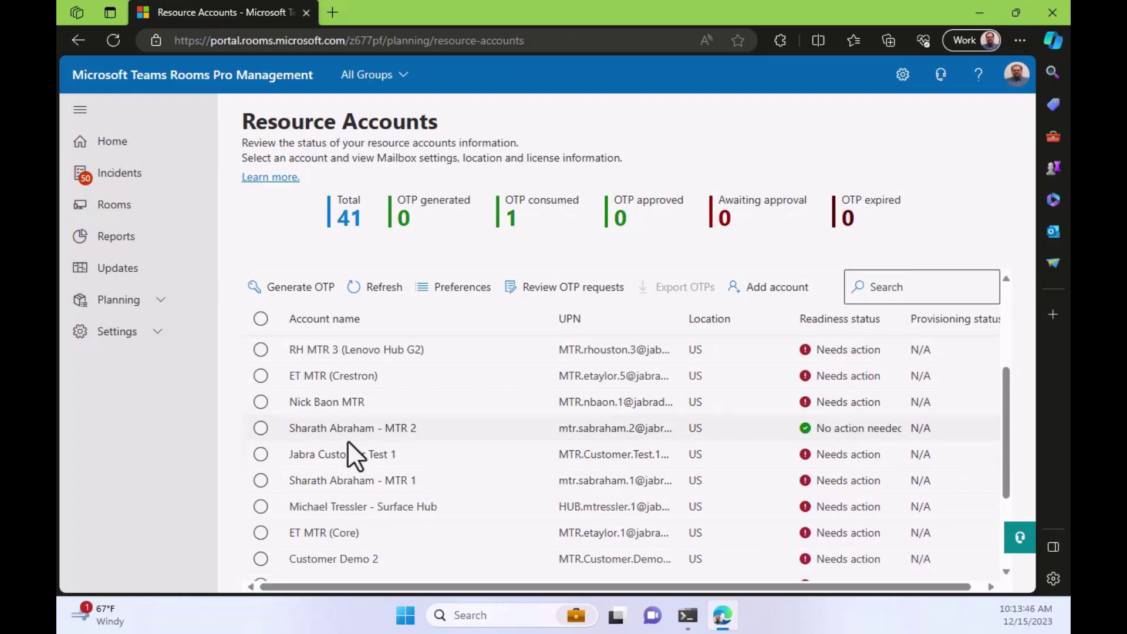
pyautogui.click(320, 430)
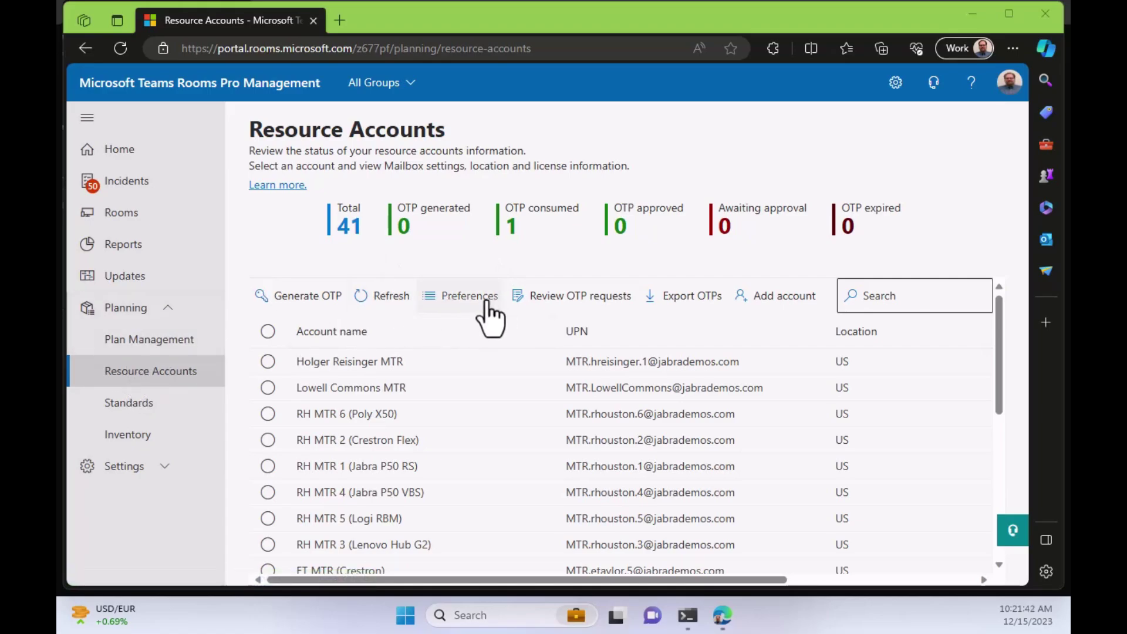
# - In Preferences, keep the custom 8-hour OTP expiration and switch OTP Auto approval on
pyautogui.click(469, 295)
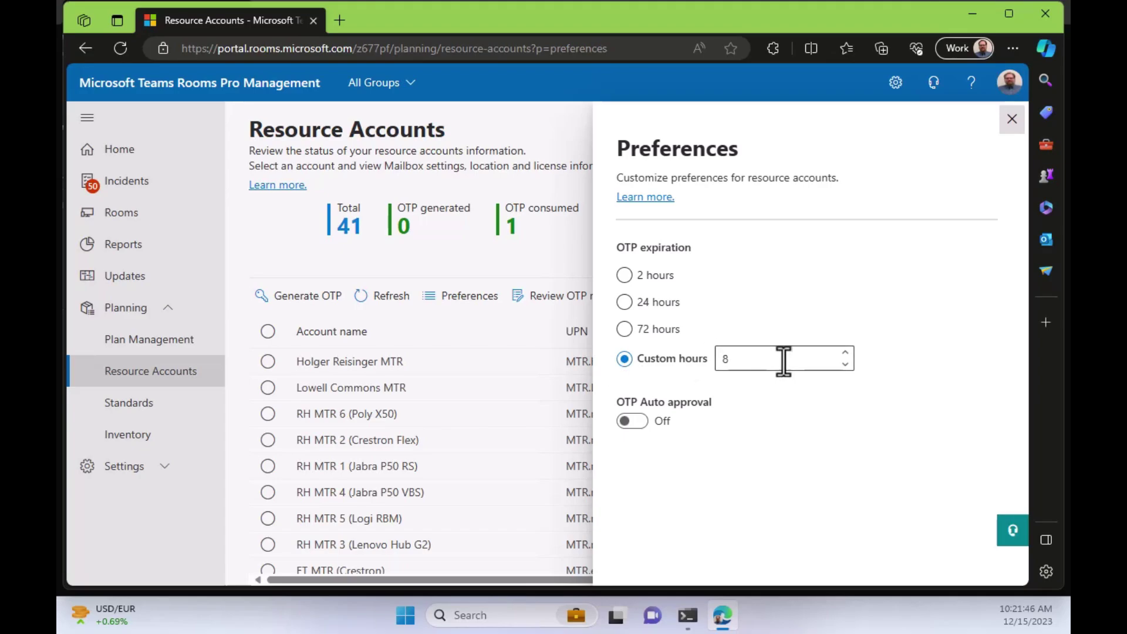
pyautogui.click(660, 328)
pyautogui.click(655, 274)
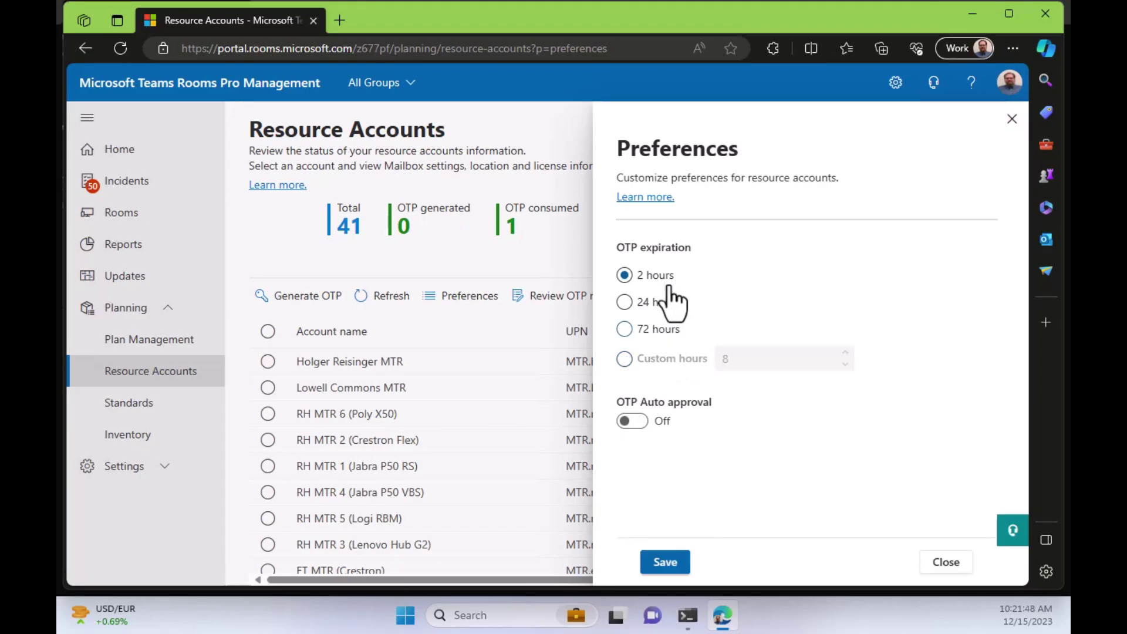
pyautogui.click(659, 302)
pyautogui.click(665, 329)
pyautogui.click(673, 358)
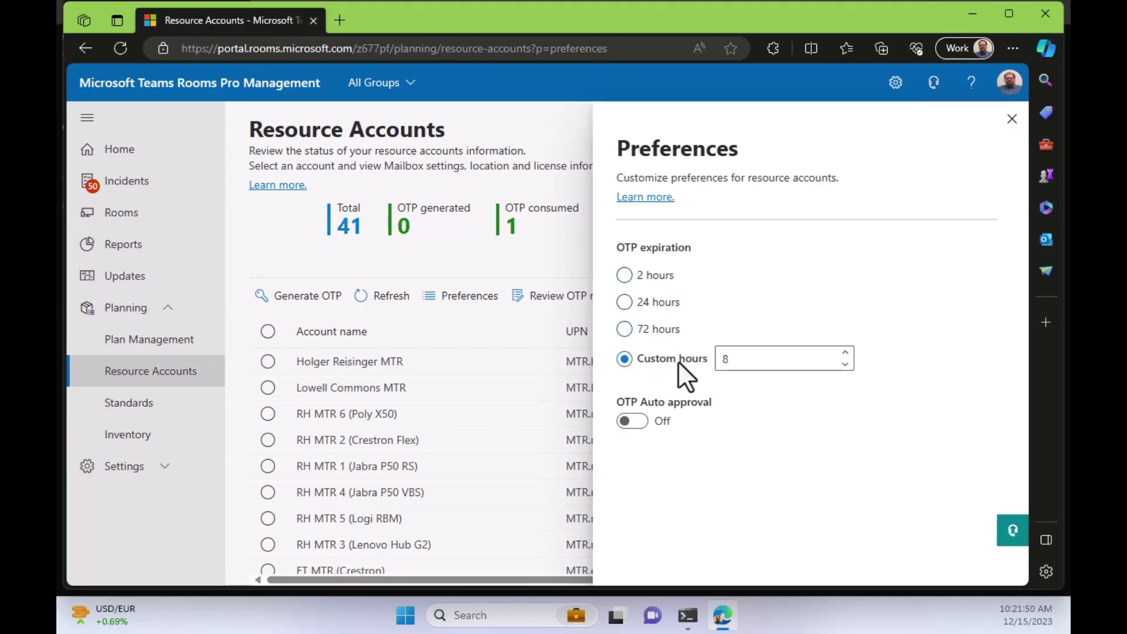
pyautogui.click(631, 422)
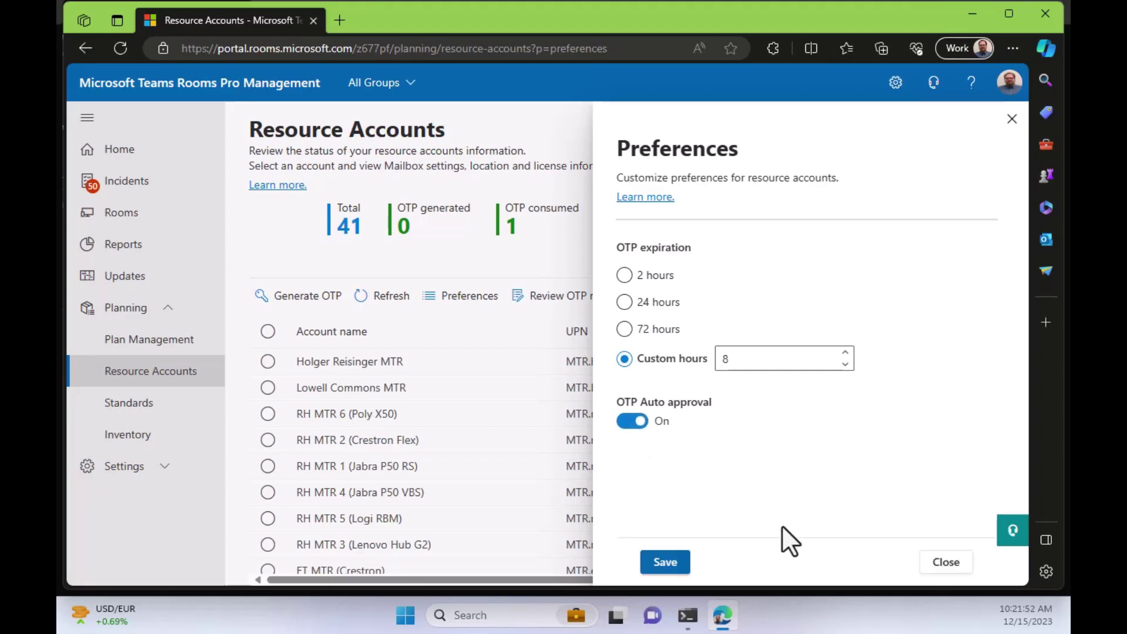